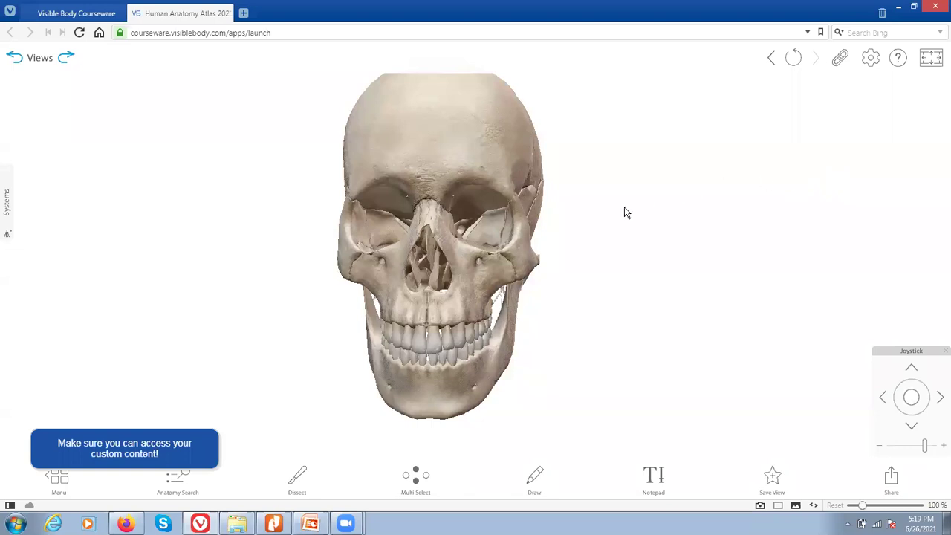
# Step: Turn the skull to its left side and select, then deselect, the frontal bone
pyautogui.moveTo(612, 227); pyautogui.dragTo(550, 248)
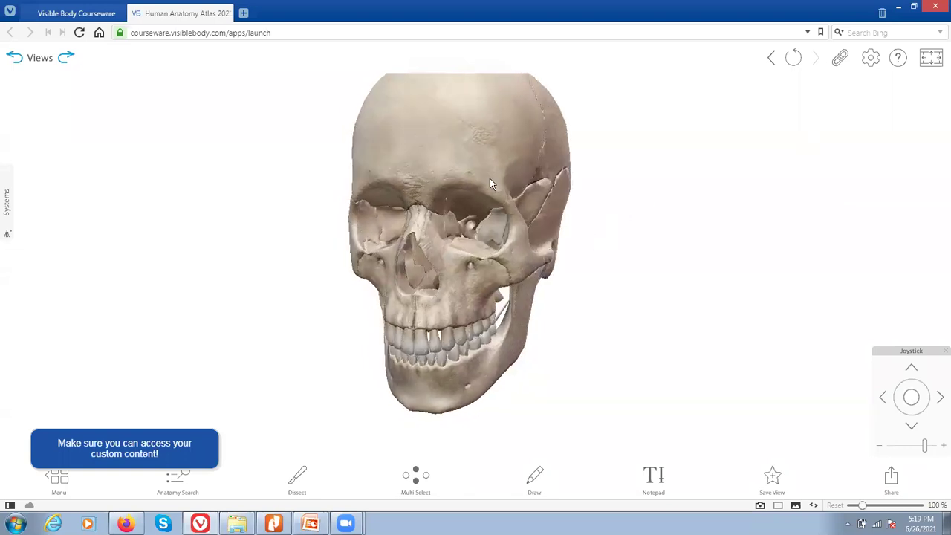
pyautogui.click(450, 165)
pyautogui.click(724, 169)
pyautogui.click(444, 179)
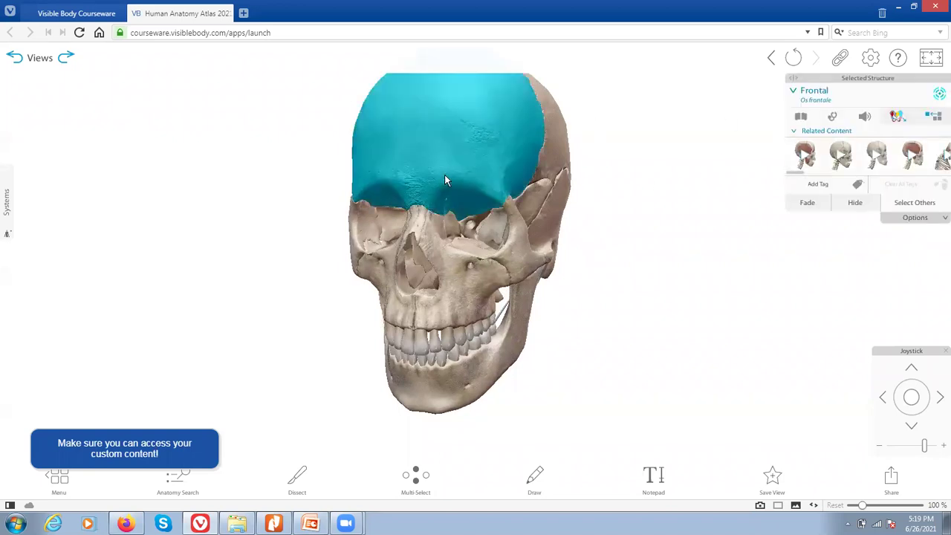
pyautogui.click(445, 179)
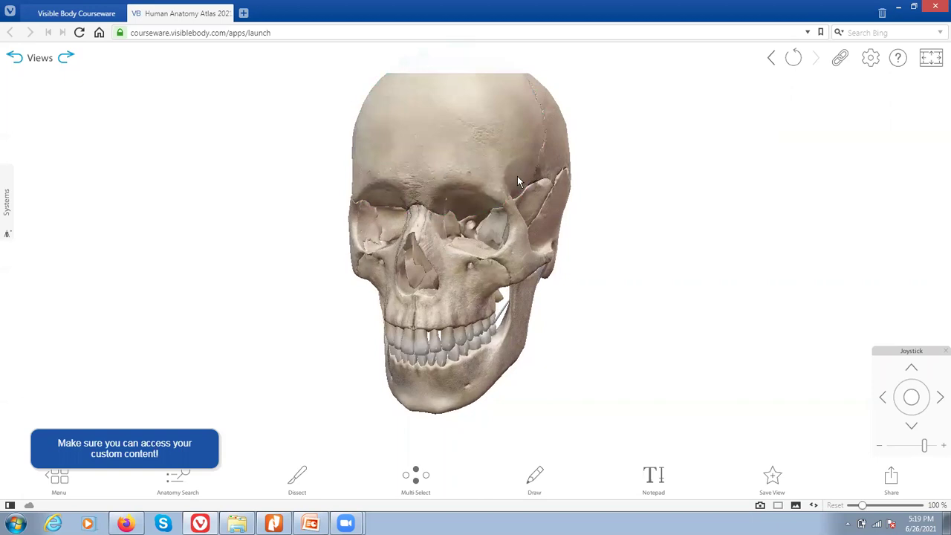
# Step: From left-oblique and lateral views, select and deselect the left parietal and left temporal bones
pyautogui.moveTo(517, 176); pyautogui.dragTo(538, 188)
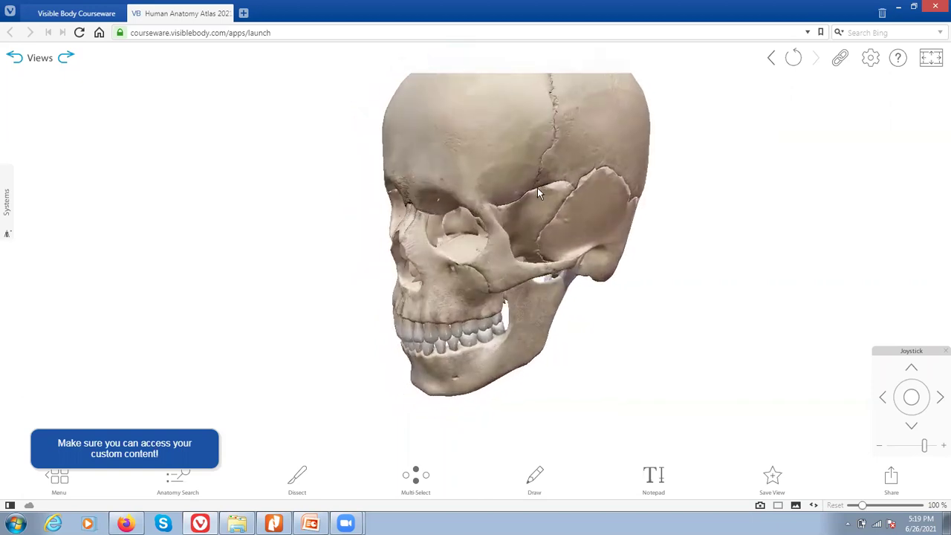
pyautogui.click(593, 144)
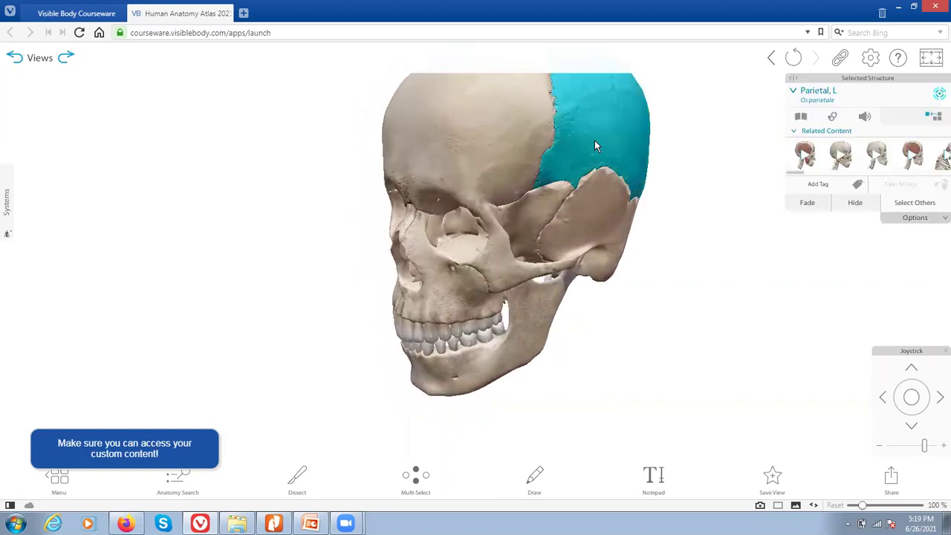
pyautogui.click(594, 141)
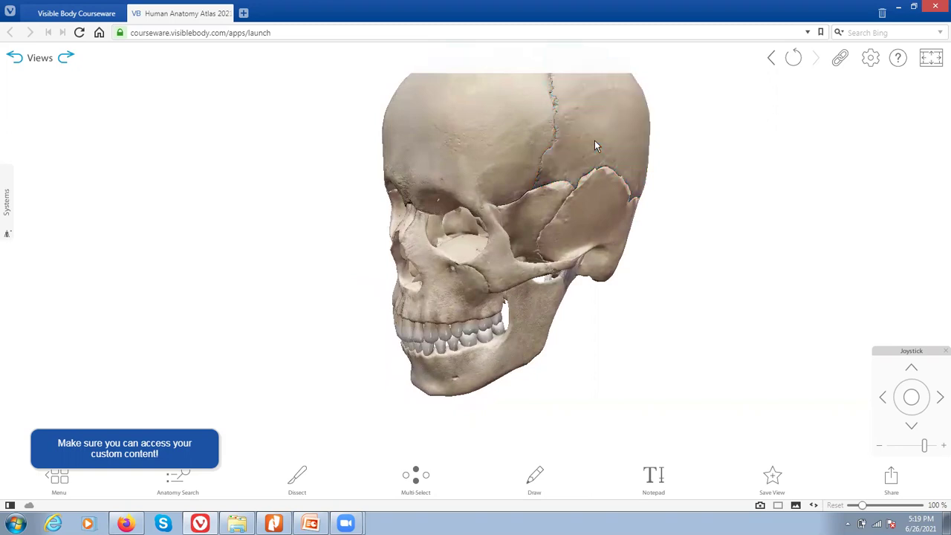
pyautogui.moveTo(606, 226); pyautogui.dragTo(412, 214)
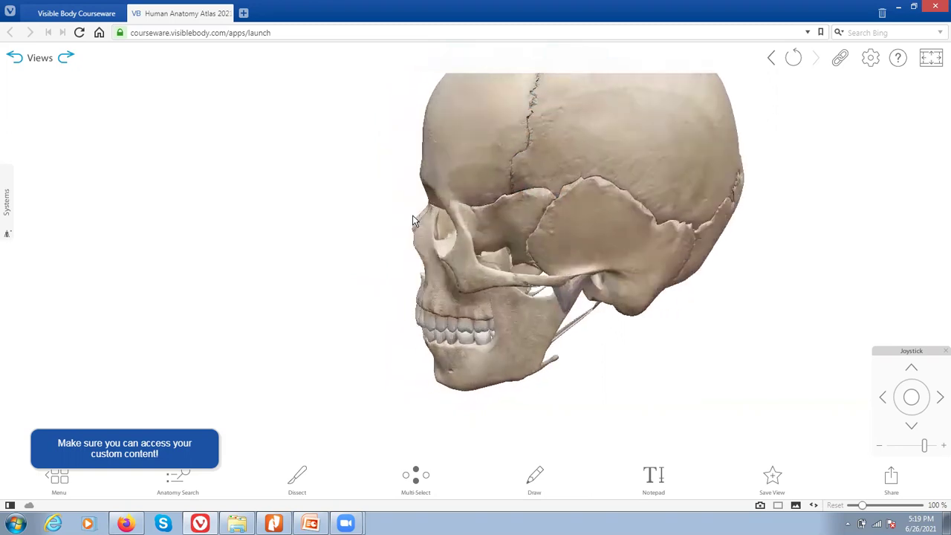
pyautogui.click(599, 242)
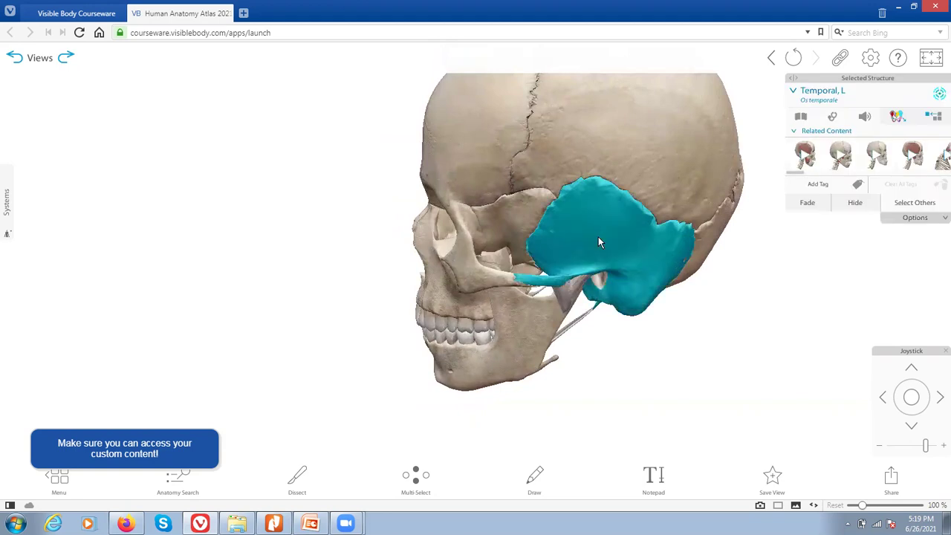
pyautogui.click(598, 236)
# Step: Rotate the skull to show its back and top, and select the occipital bone (Os occipitale)
pyautogui.moveTo(698, 205); pyautogui.dragTo(494, 145)
pyautogui.moveTo(730, 185); pyautogui.dragTo(587, 187)
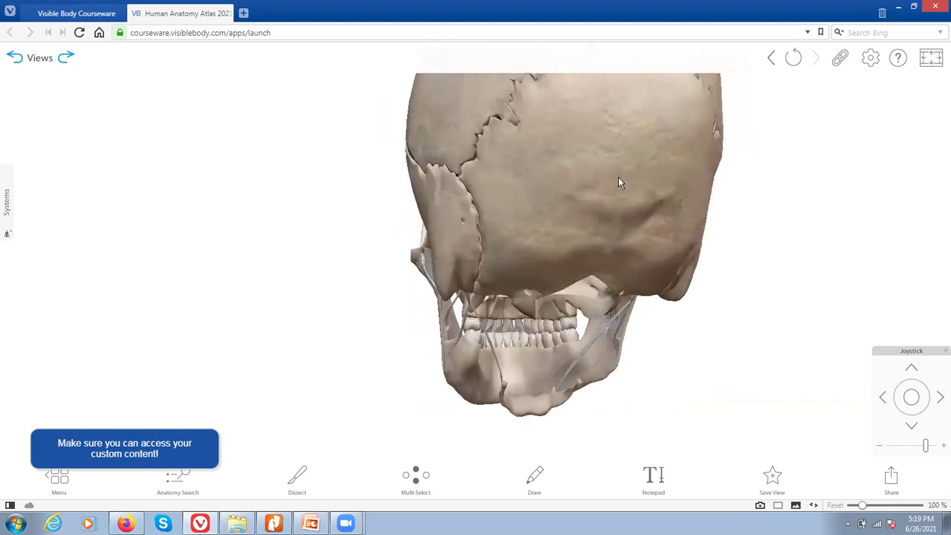
pyautogui.click(616, 179)
pyautogui.click(610, 187)
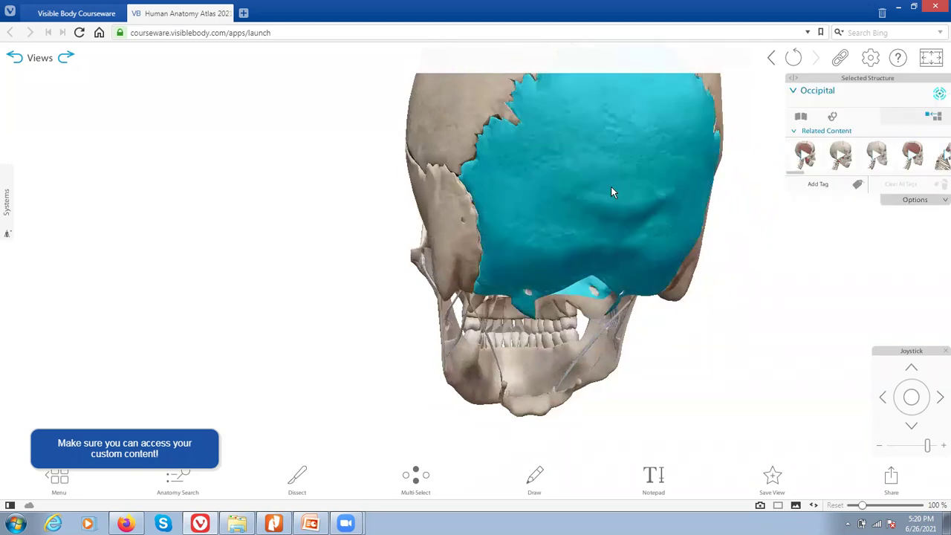
pyautogui.scroll(-5, 681, 203)
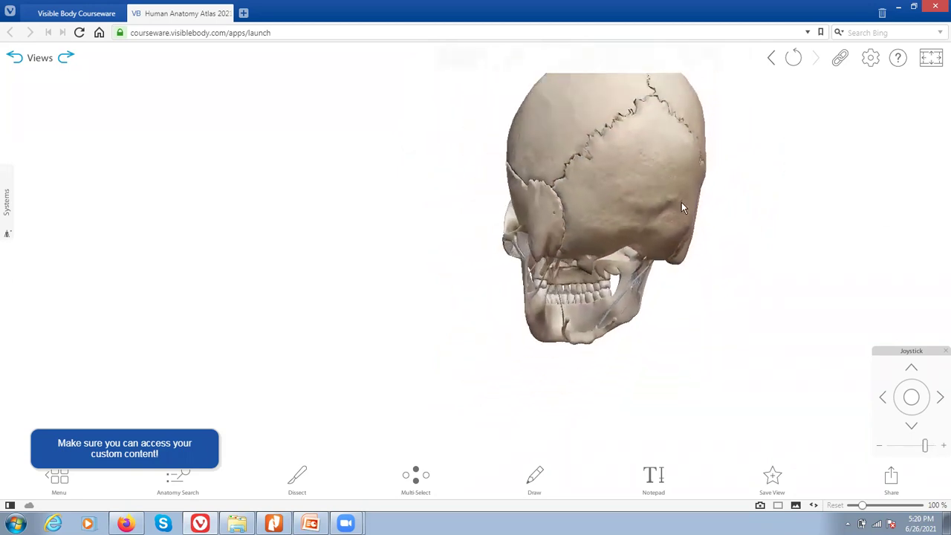
pyautogui.moveTo(633, 156); pyautogui.dragTo(551, 270)
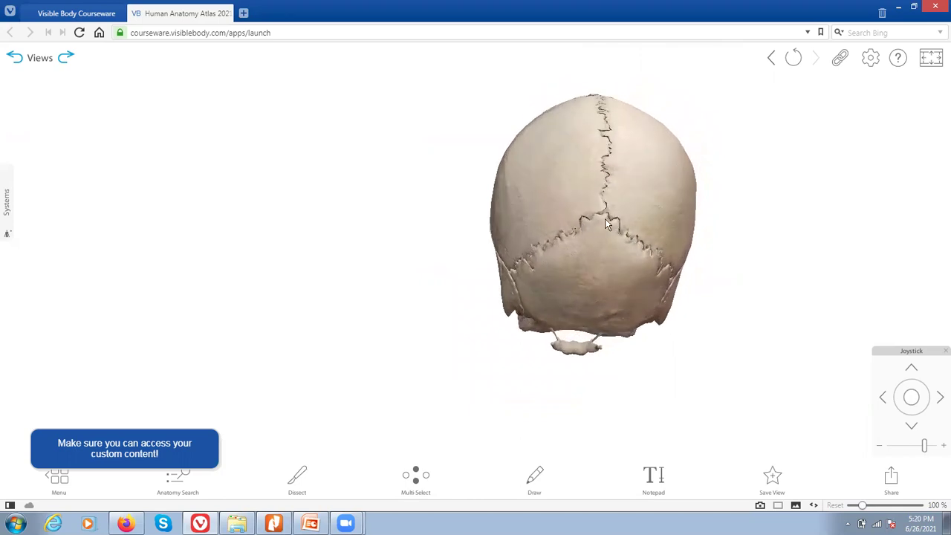
pyautogui.click(601, 272)
pyautogui.scroll(4, 599, 270)
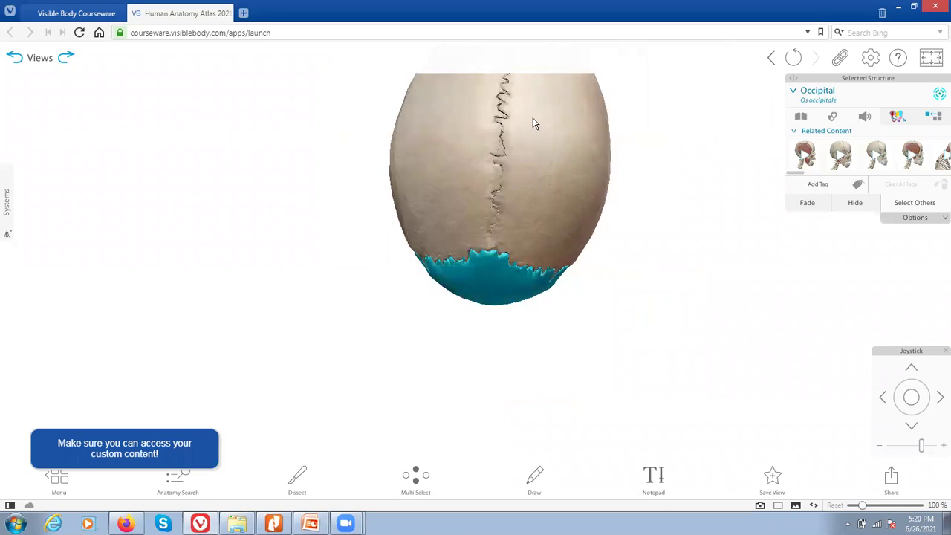
# Step: Tilt the skull to view its top, then select the sphenoid from an oblique side view
pyautogui.moveTo(533, 117); pyautogui.dragTo(532, 195)
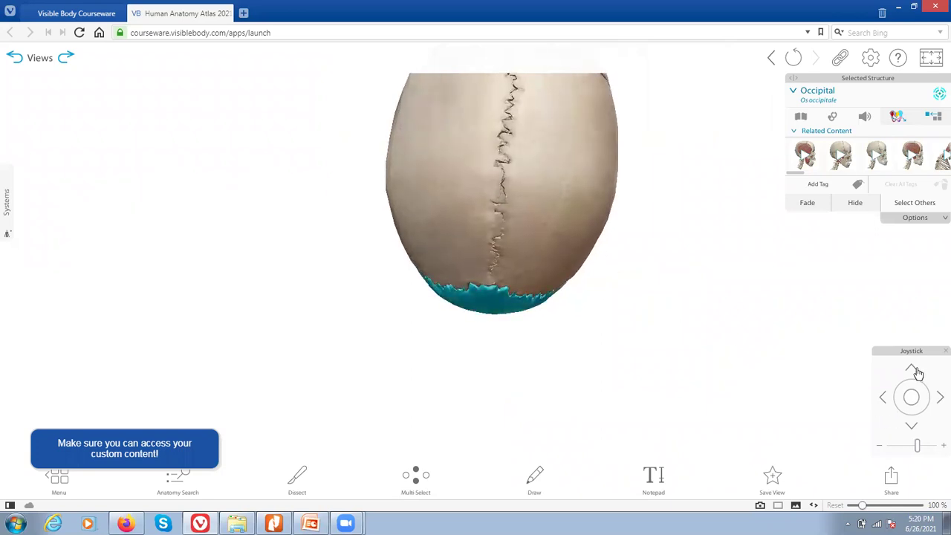
pyautogui.click(913, 429)
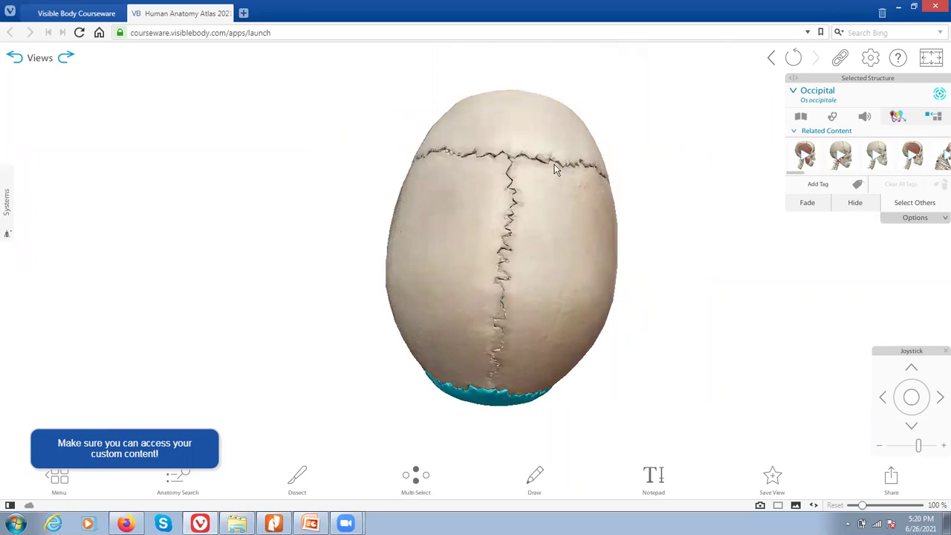
pyautogui.click(505, 122)
pyautogui.moveTo(505, 123); pyautogui.dragTo(525, 272)
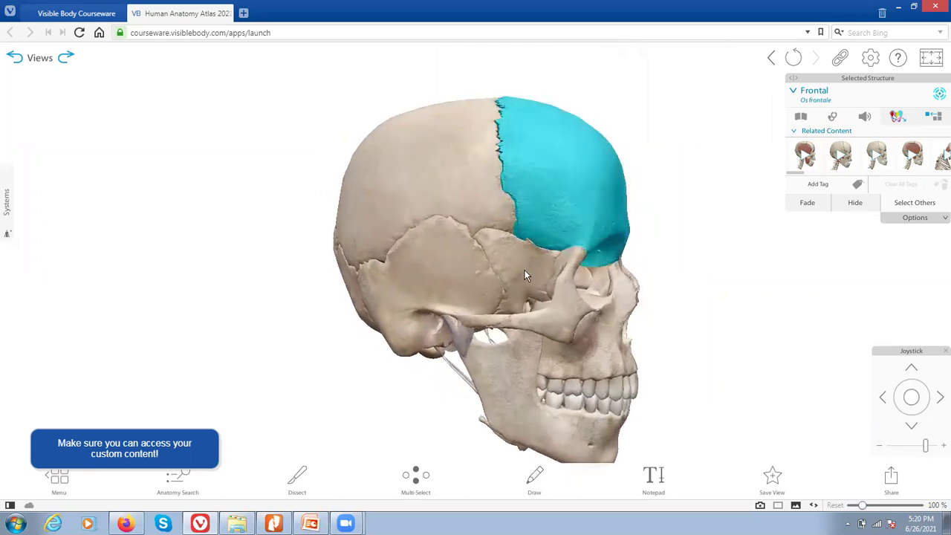
pyautogui.click(523, 272)
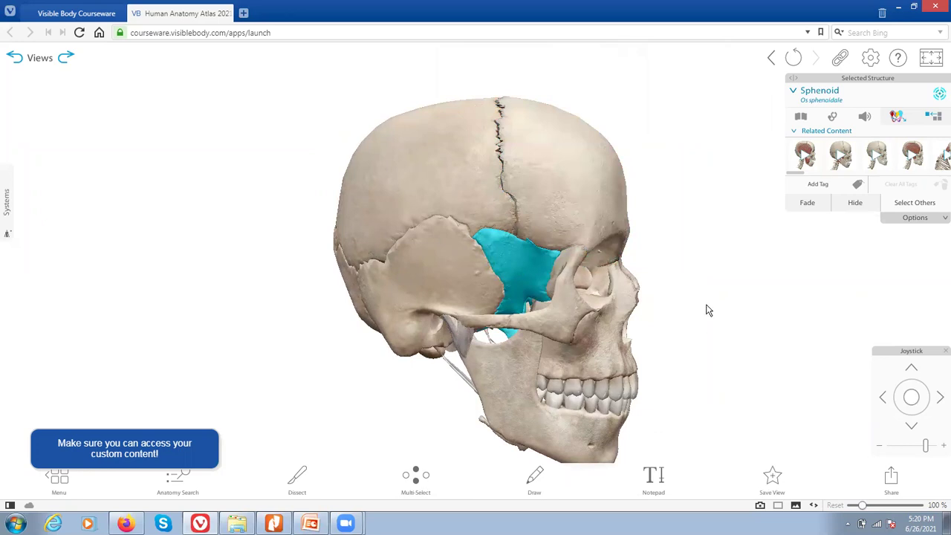
# Step: Rotate to the skull's left side to select the ethmoid's perpendicular plate, then the frontal bone
pyautogui.moveTo(645, 358); pyautogui.dragTo(378, 332)
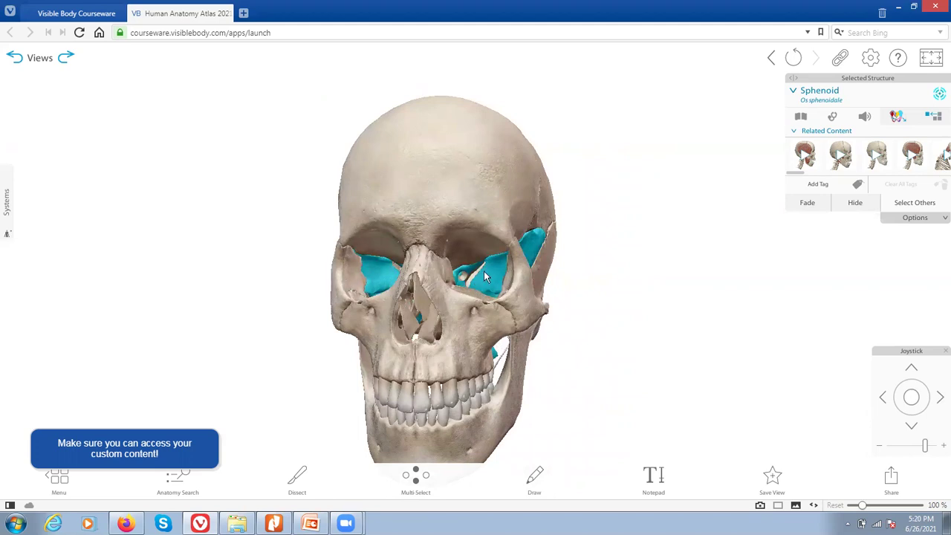
pyautogui.moveTo(483, 275); pyautogui.dragTo(458, 242)
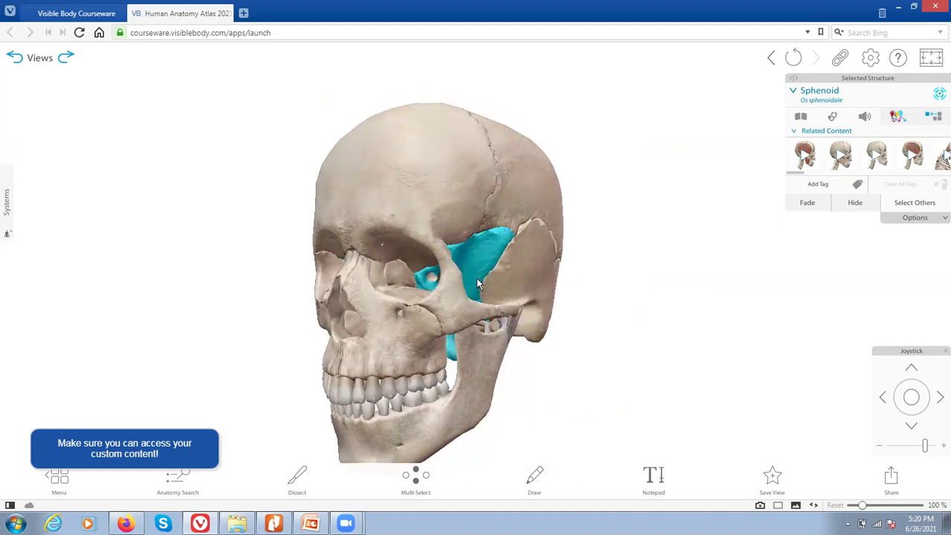
pyautogui.moveTo(465, 278); pyautogui.dragTo(610, 263)
pyautogui.moveTo(520, 283); pyautogui.dragTo(413, 288)
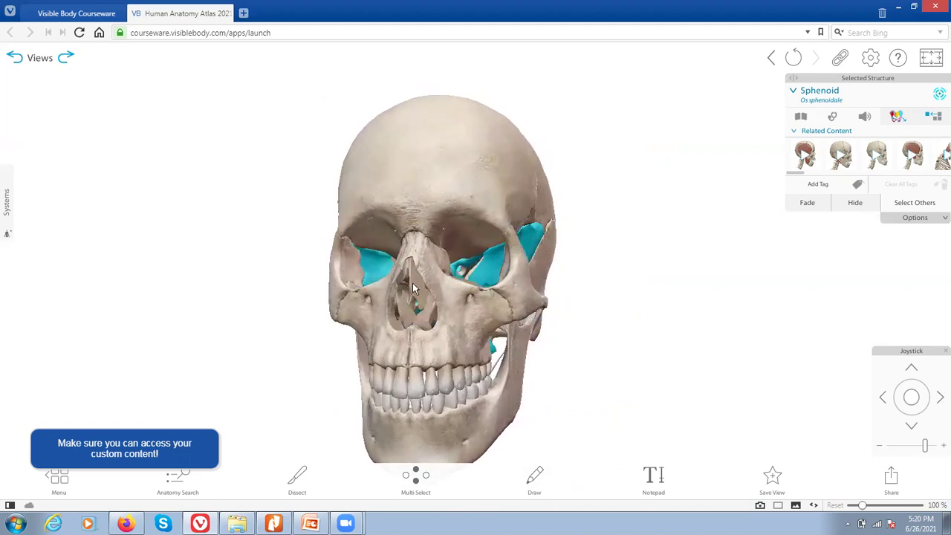
pyautogui.click(414, 288)
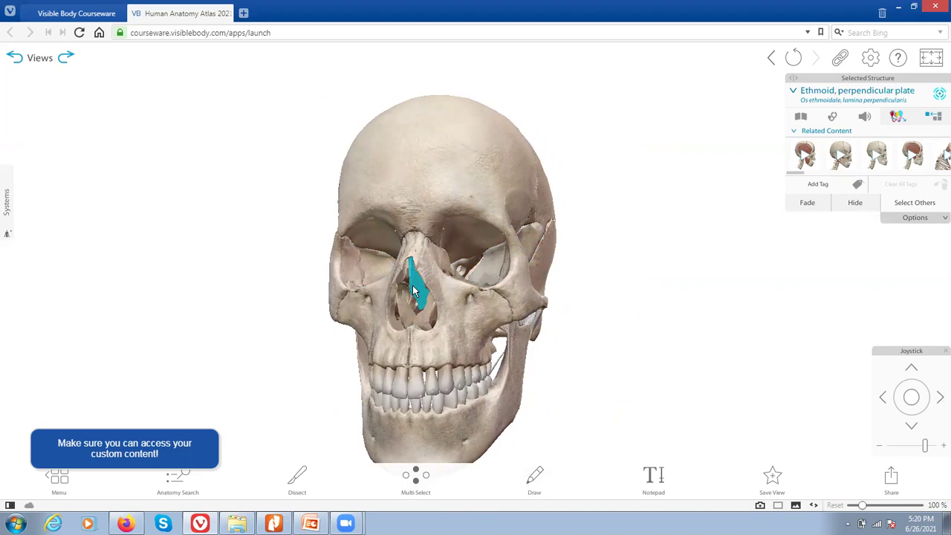
pyautogui.moveTo(715, 322); pyautogui.dragTo(622, 326)
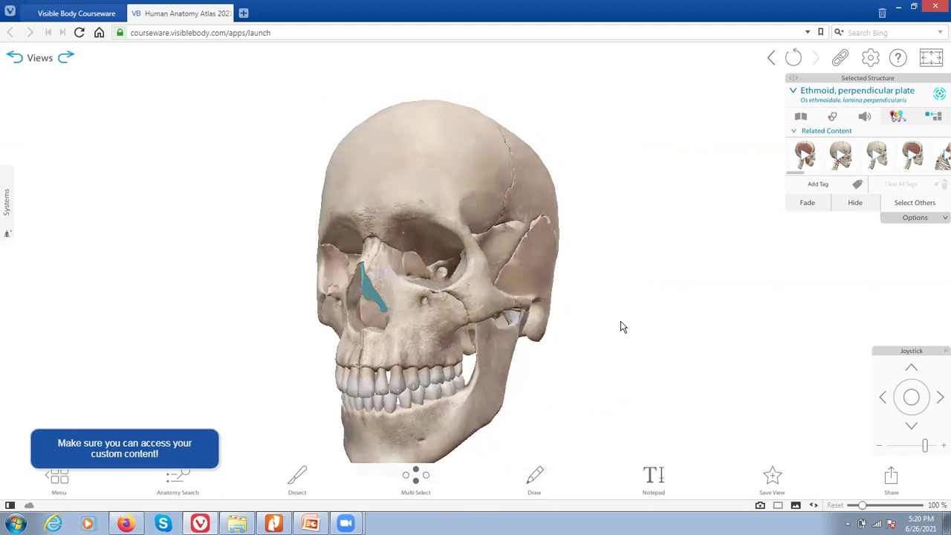
pyautogui.click(408, 199)
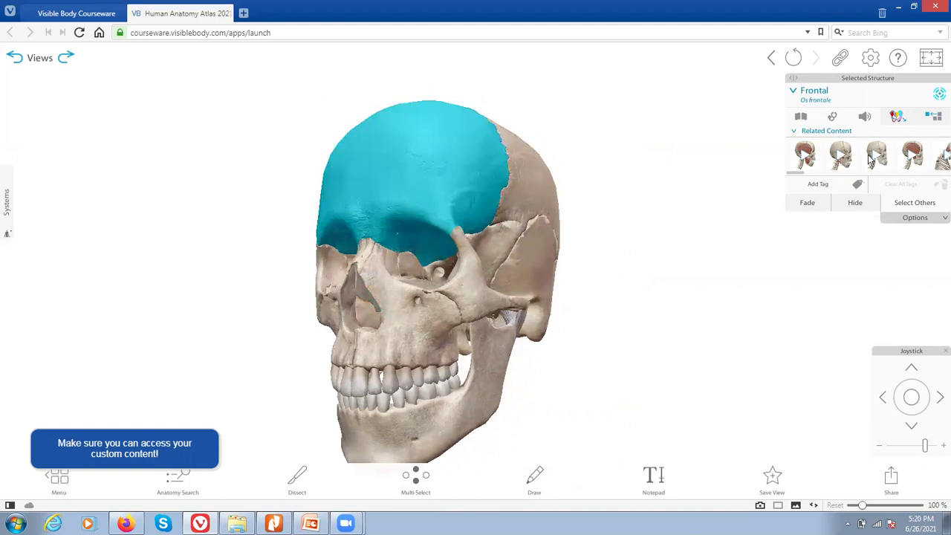
# Step: Isolate the frontal bone's landmarks: glabella, superciliary arches, supra-orbital margin and supra-orbital notches
pyautogui.click(897, 117)
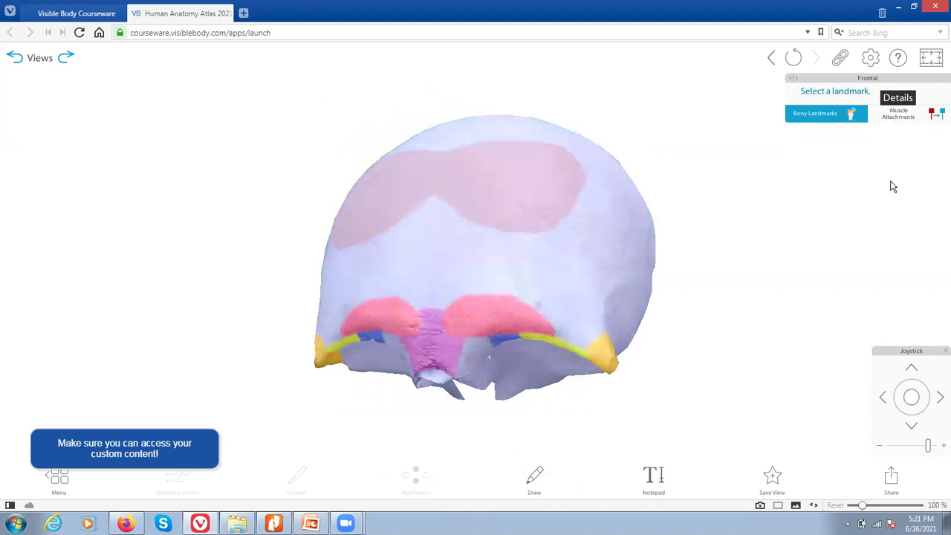
pyautogui.click(429, 349)
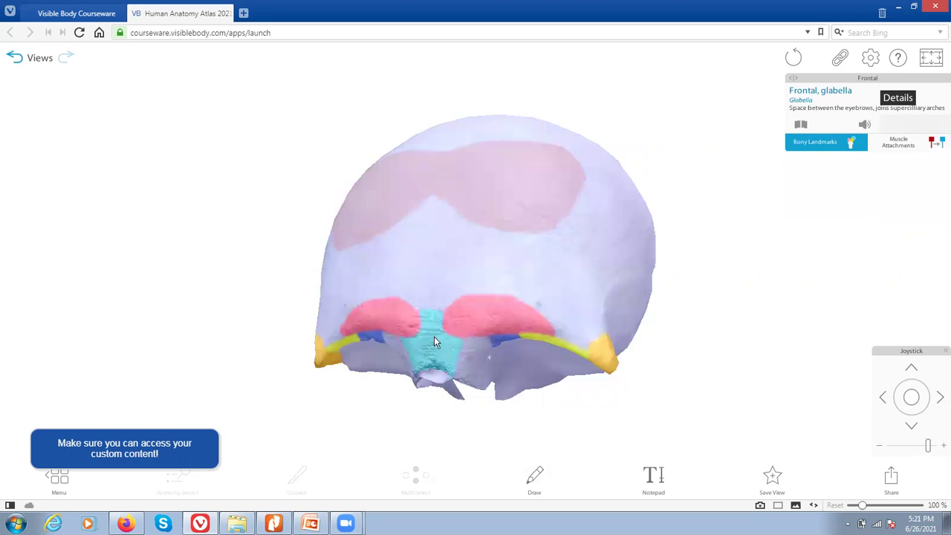
pyautogui.click(482, 318)
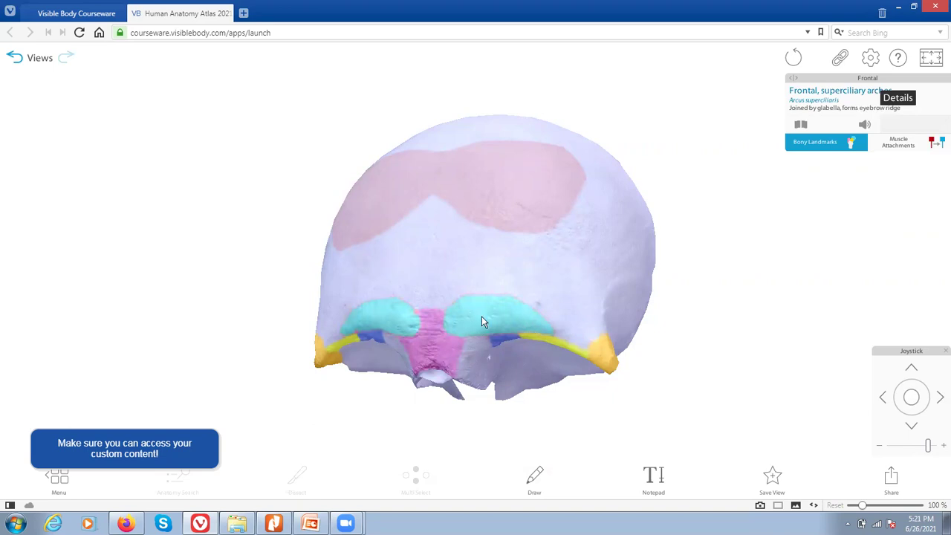
pyautogui.click(559, 348)
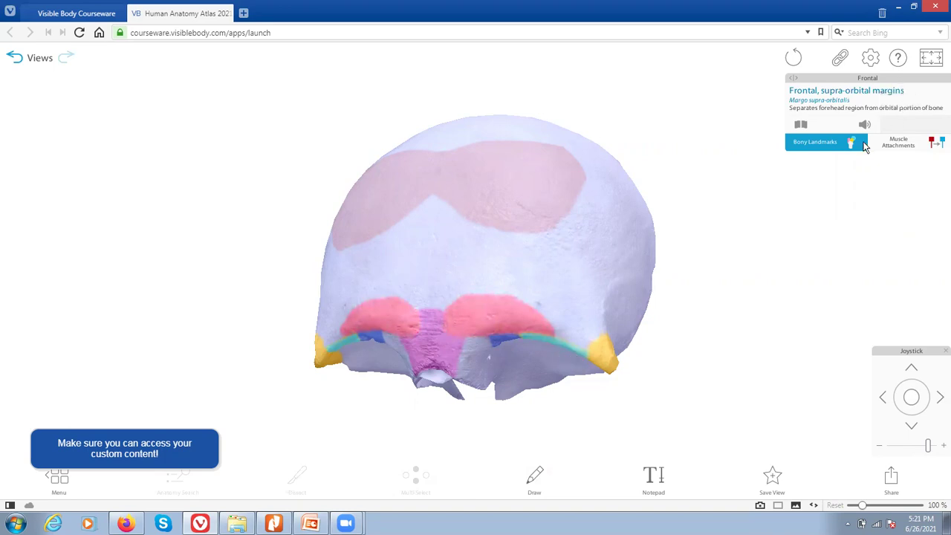
pyautogui.click(500, 340)
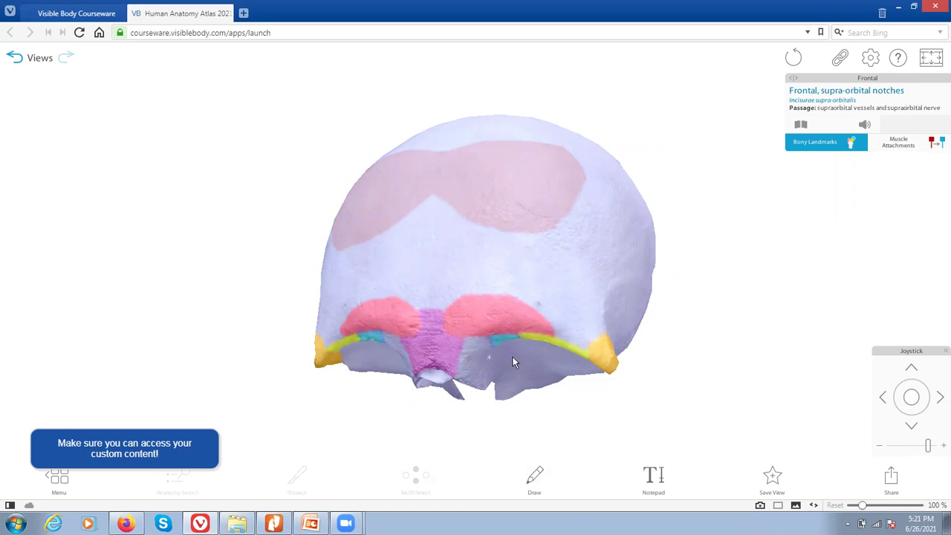
# Step: Tilt and turn the frontal bone to inspect its landmarks, then return to the skull
pyautogui.moveTo(509, 351); pyautogui.dragTo(587, 314)
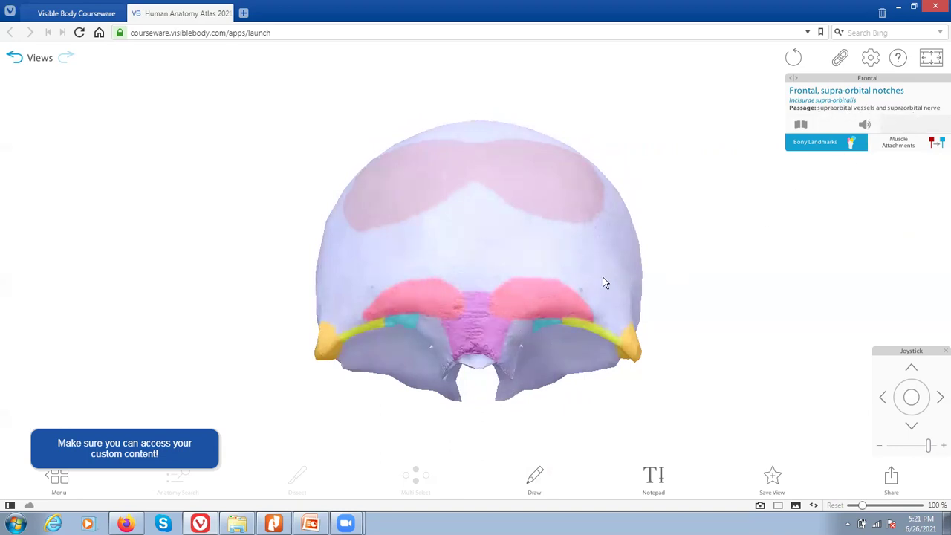
pyautogui.moveTo(564, 379); pyautogui.dragTo(437, 398)
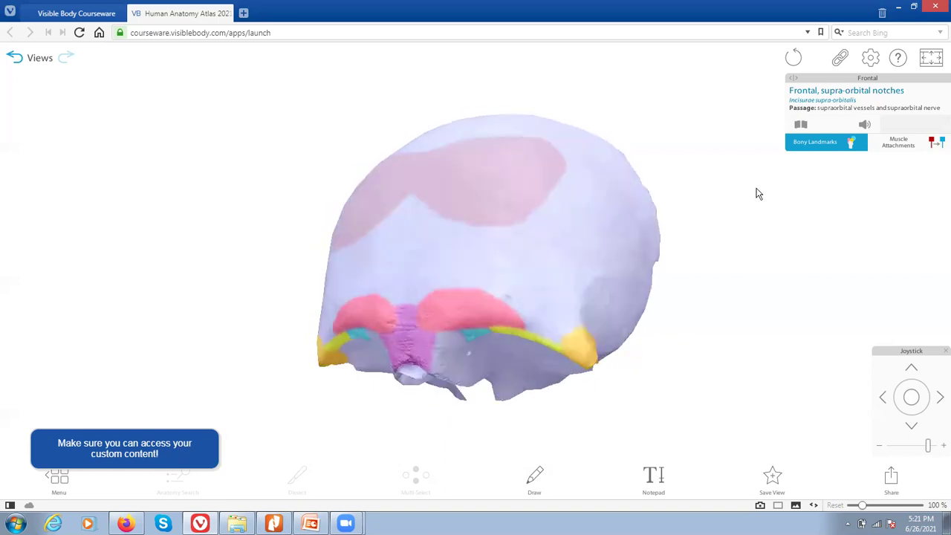
pyautogui.click(15, 58)
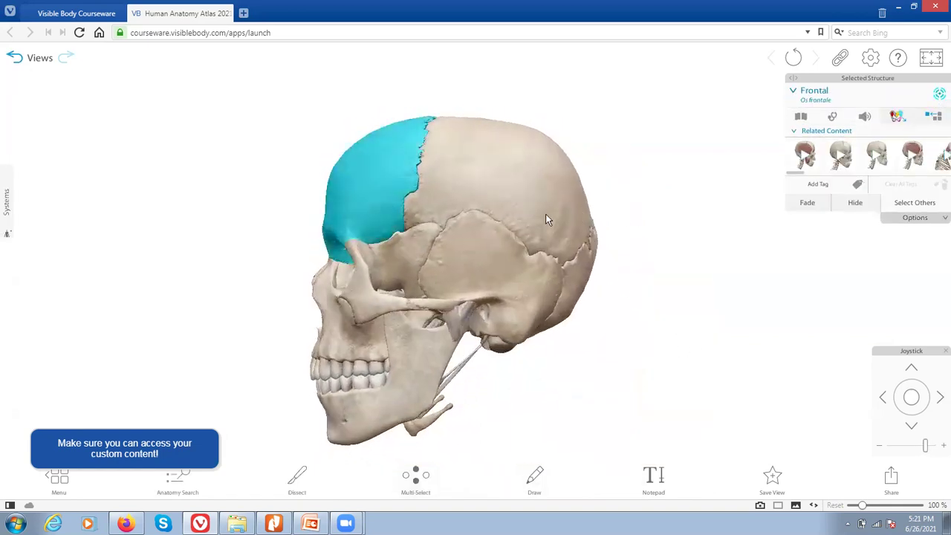
# Step: Select the occipital bone from a rear view and show its bony landmarks
pyautogui.moveTo(618, 283); pyautogui.dragTo(461, 268)
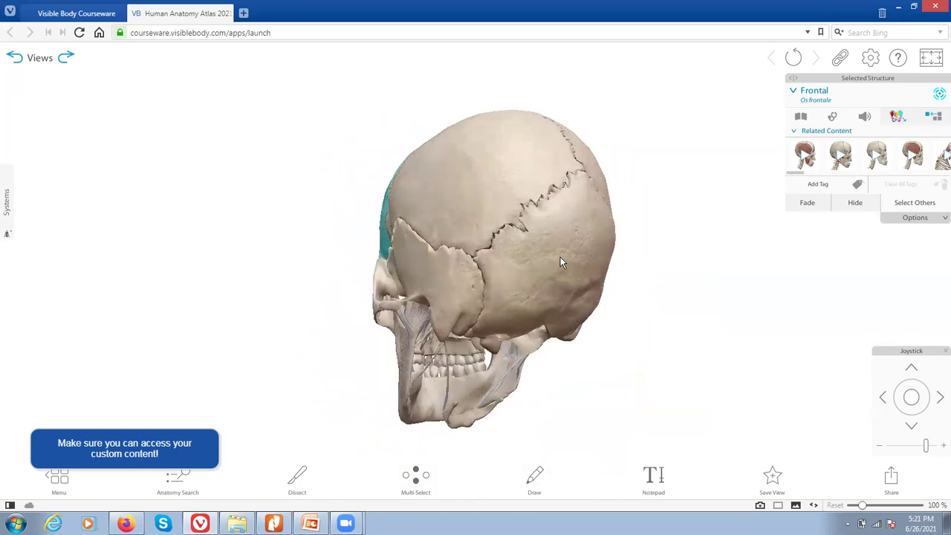
pyautogui.moveTo(578, 261); pyautogui.dragTo(527, 258)
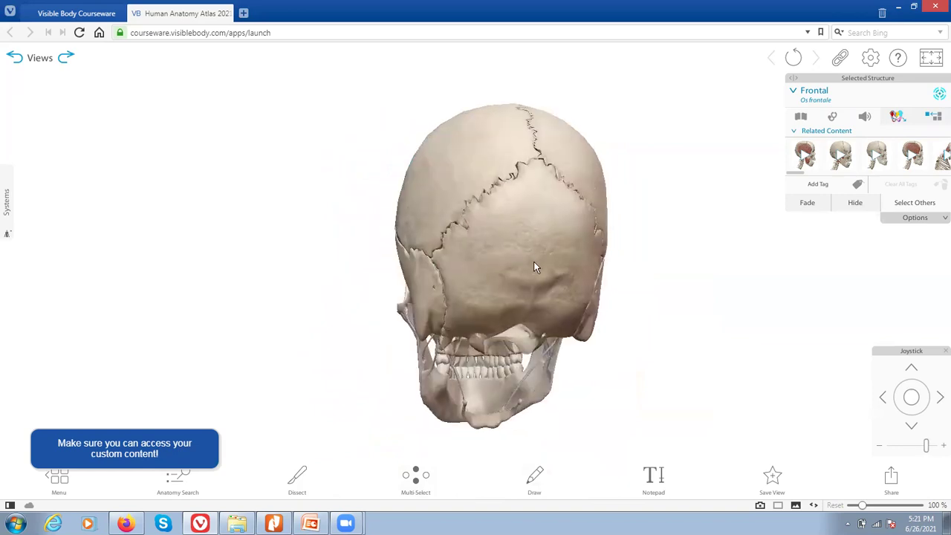
pyautogui.click(535, 267)
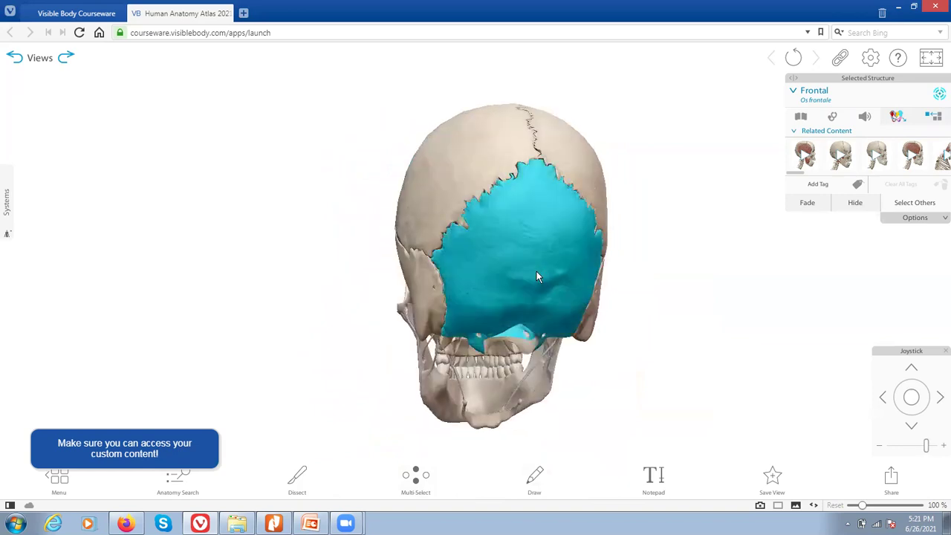
pyautogui.click(898, 120)
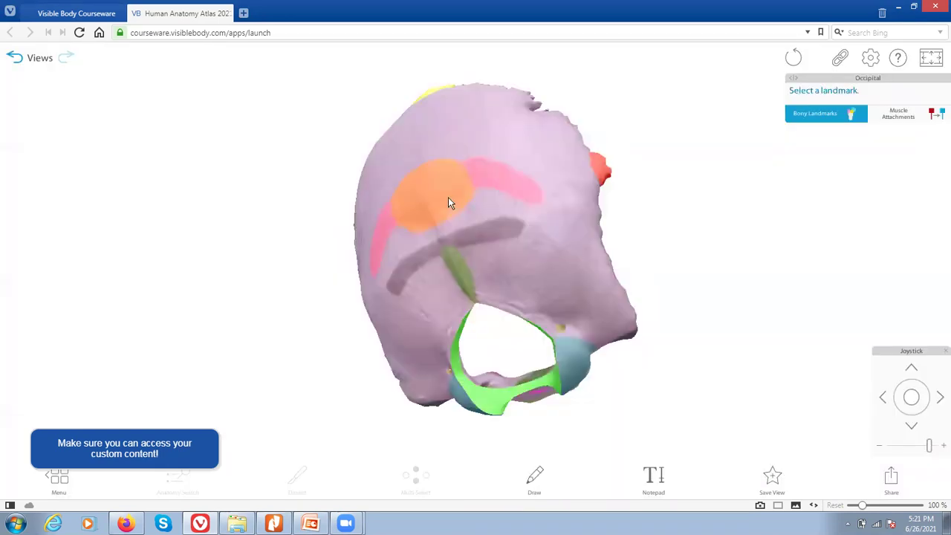
# Step: Identify the external occipital protuberance, external occipital crest, foramen magnum and occipital condyles
pyautogui.click(432, 199)
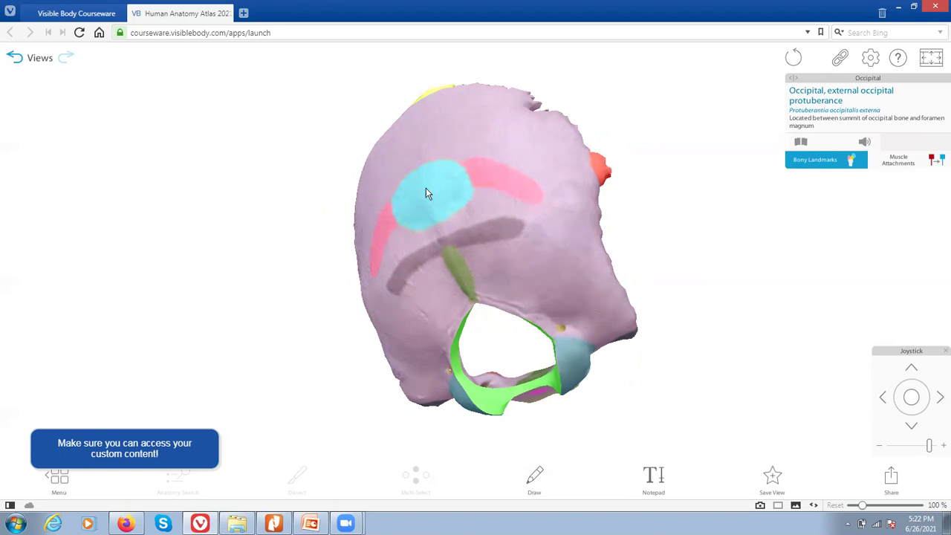
pyautogui.click(460, 279)
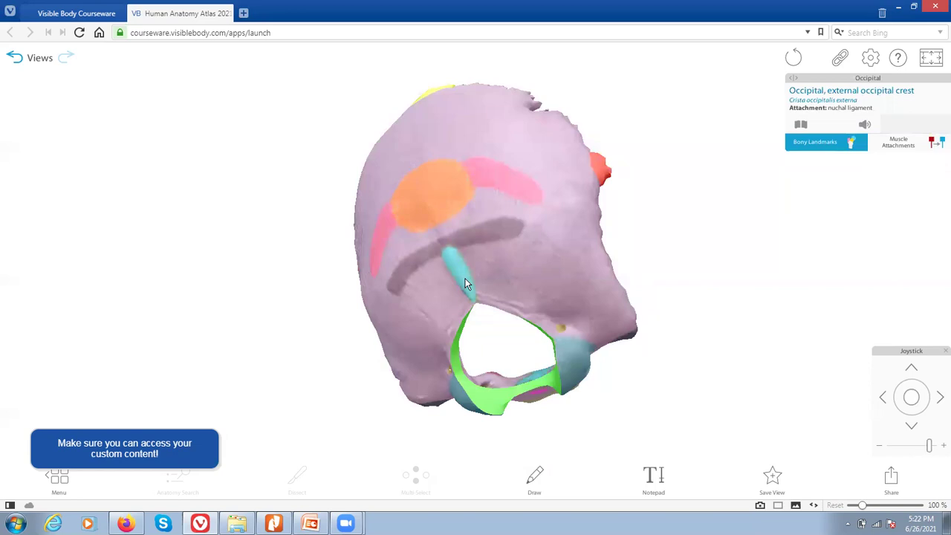
pyautogui.click(480, 405)
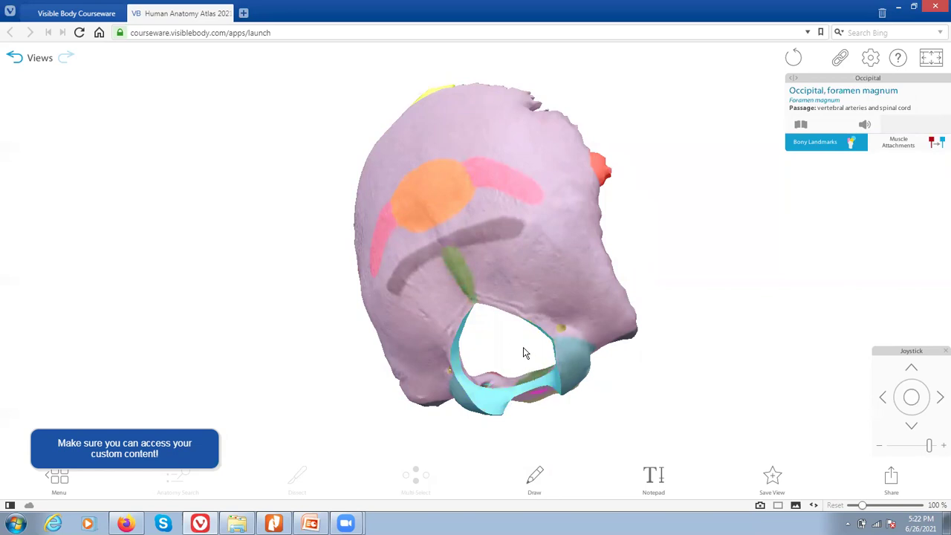
pyautogui.moveTo(527, 355); pyautogui.dragTo(569, 326)
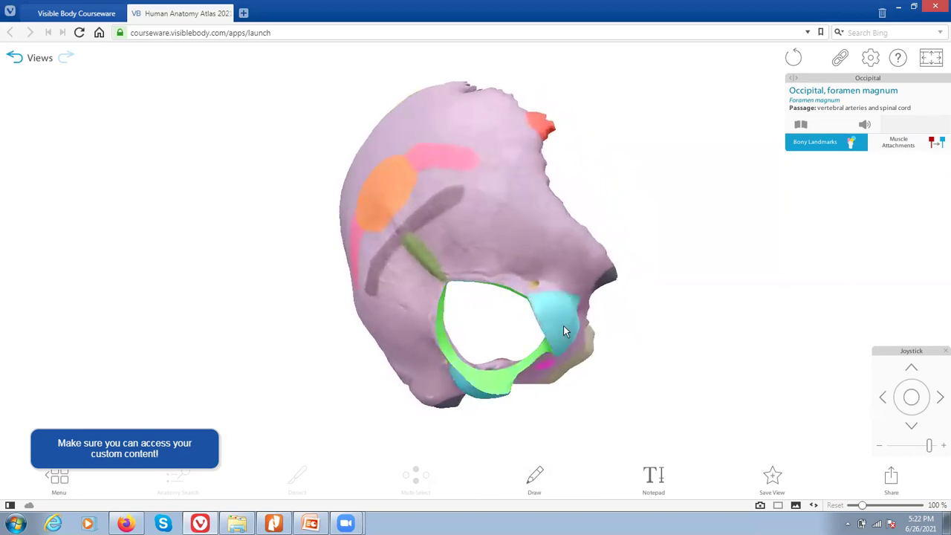
pyautogui.click(563, 327)
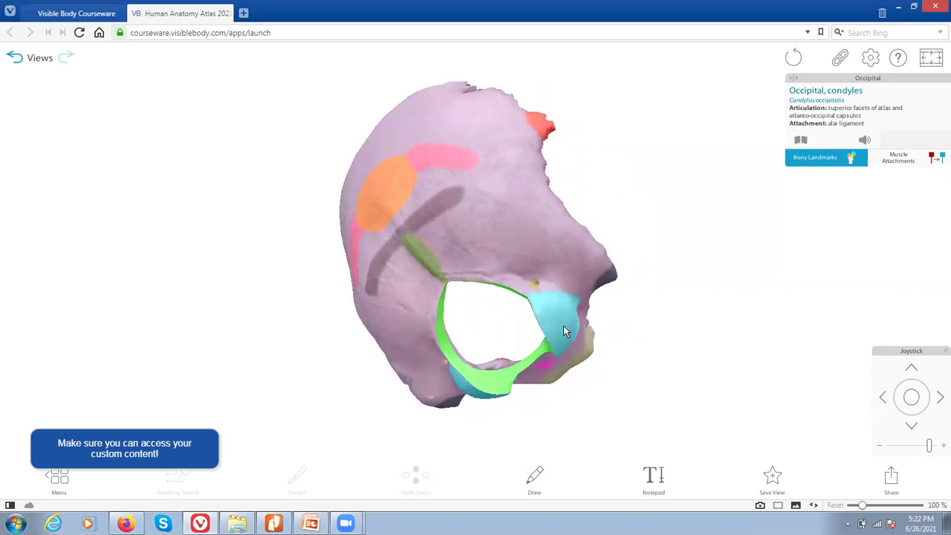
pyautogui.moveTo(517, 244); pyautogui.dragTo(434, 342)
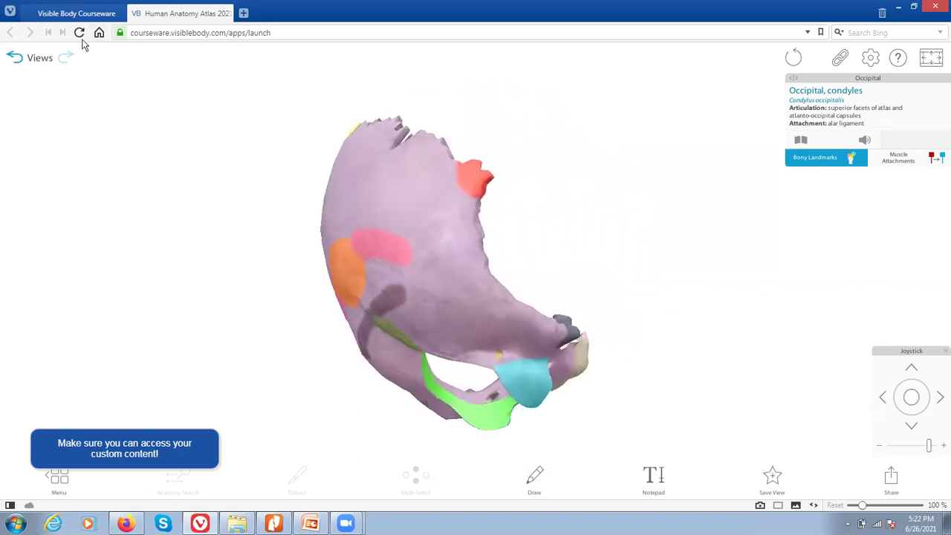
# Step: Return to the whole skull and select the left temporal bone (Os temporale) from the left side
pyautogui.click(18, 60)
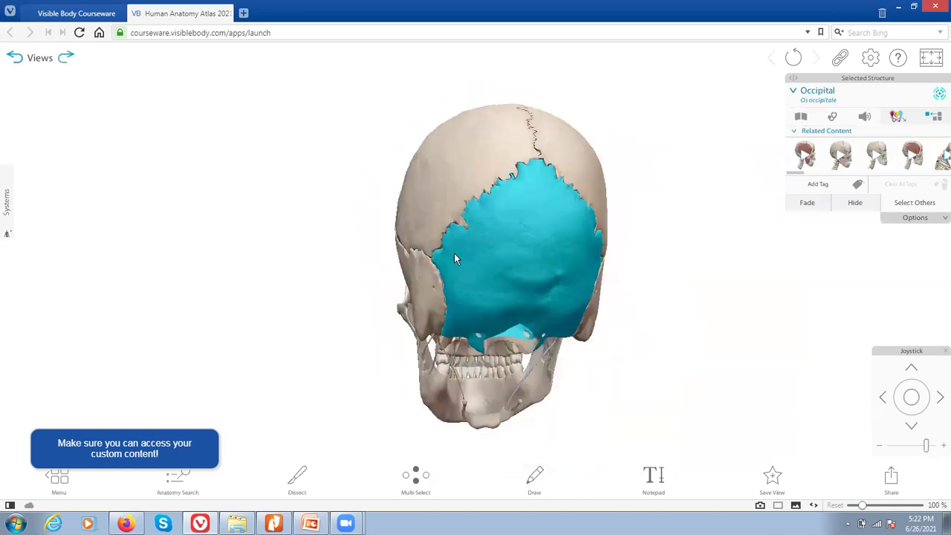
pyautogui.moveTo(415, 235); pyautogui.dragTo(654, 263)
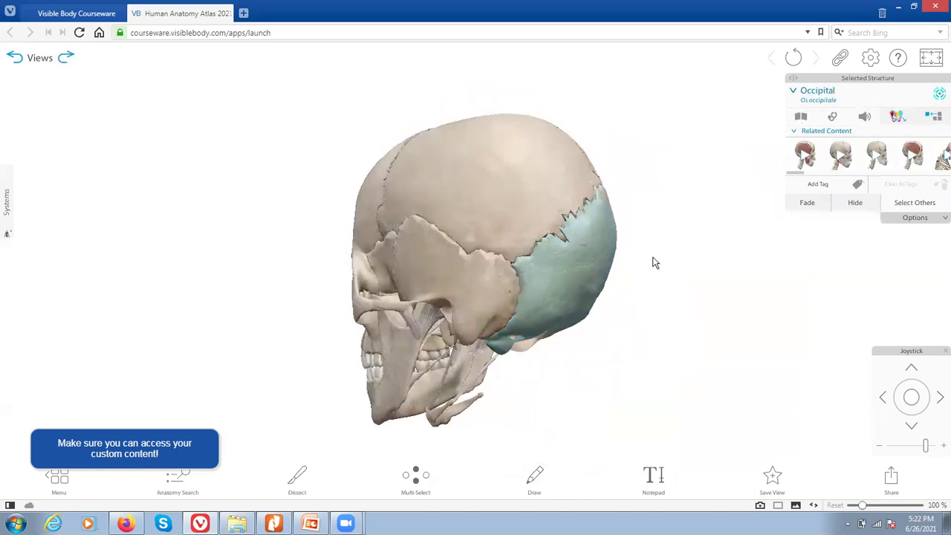
pyautogui.click(476, 288)
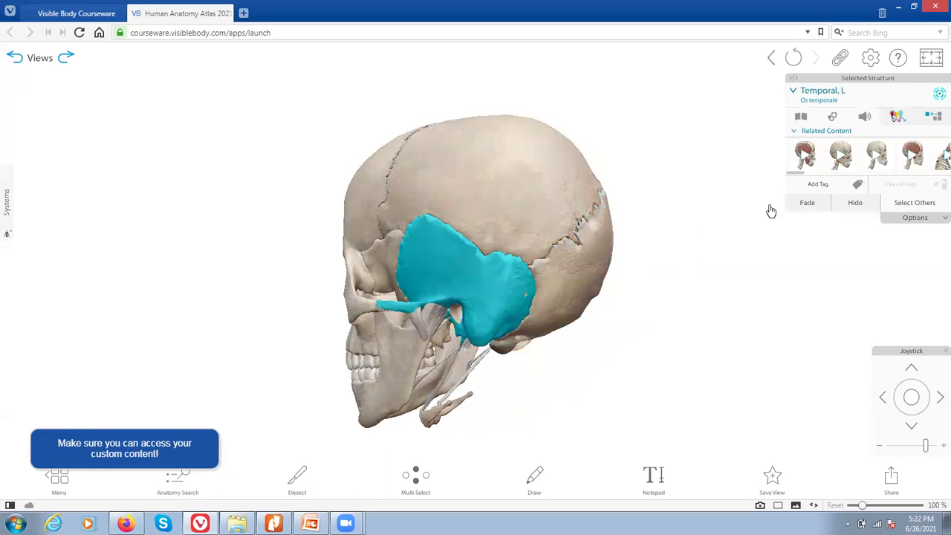
pyautogui.moveTo(489, 224); pyautogui.dragTo(570, 232)
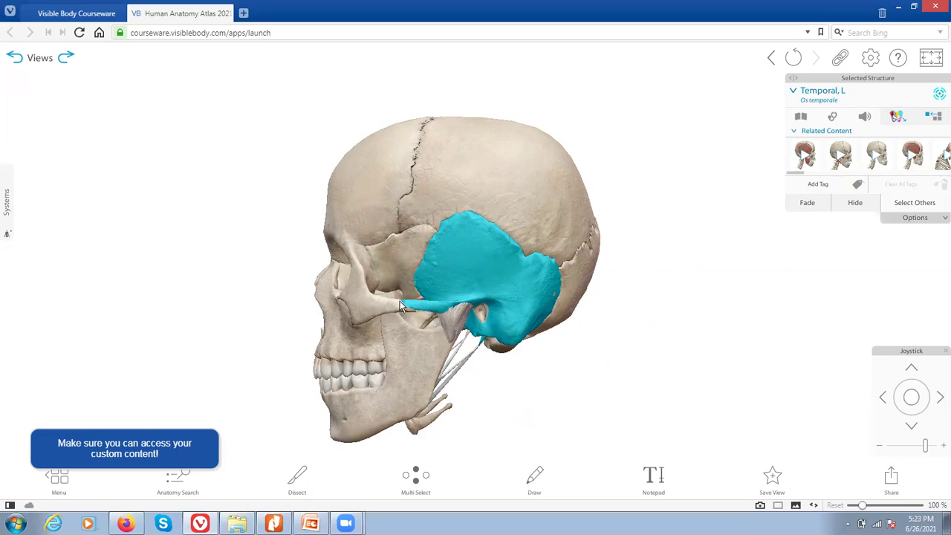
# Step: Show the left temporal bone's landmarks: zygomatic process, external auditory meatus and mastoid process
pyautogui.click(898, 117)
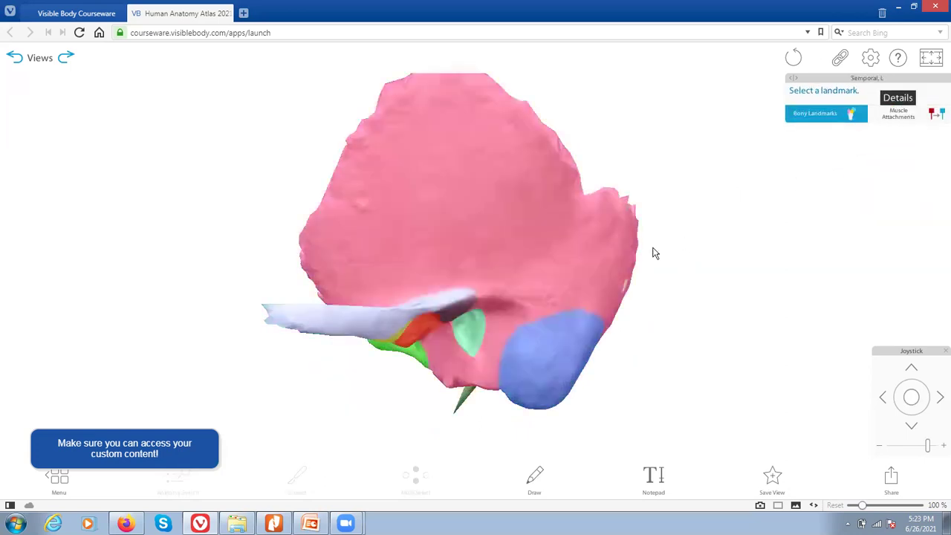
pyautogui.click(325, 326)
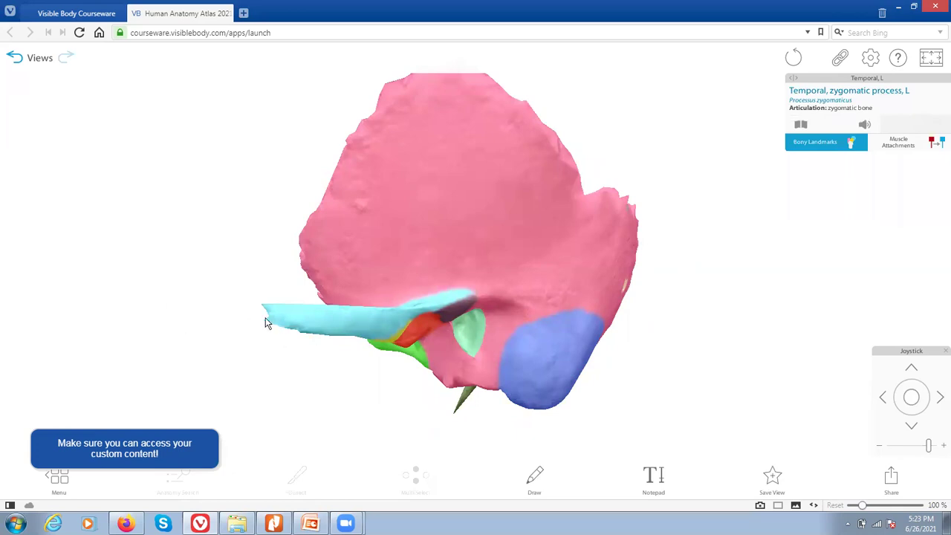
pyautogui.moveTo(454, 270); pyautogui.dragTo(449, 339)
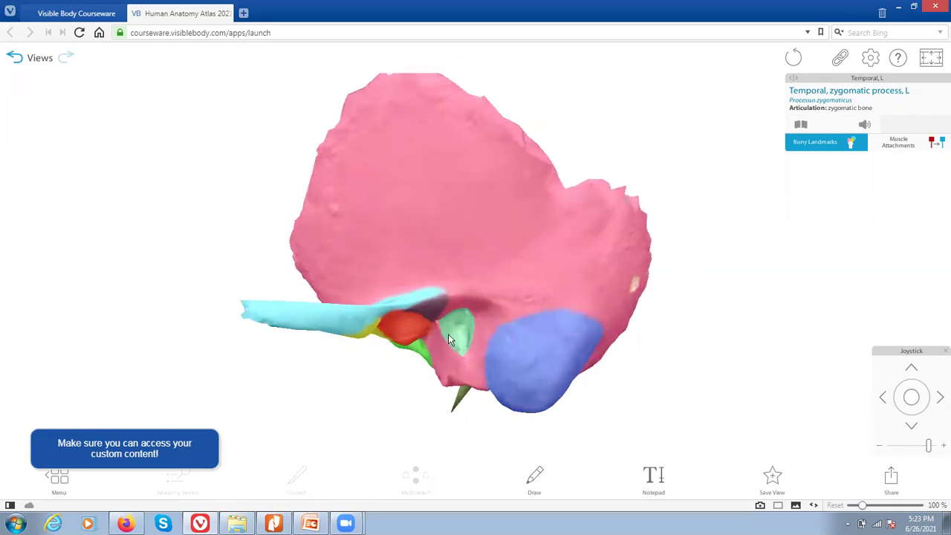
pyautogui.click(456, 333)
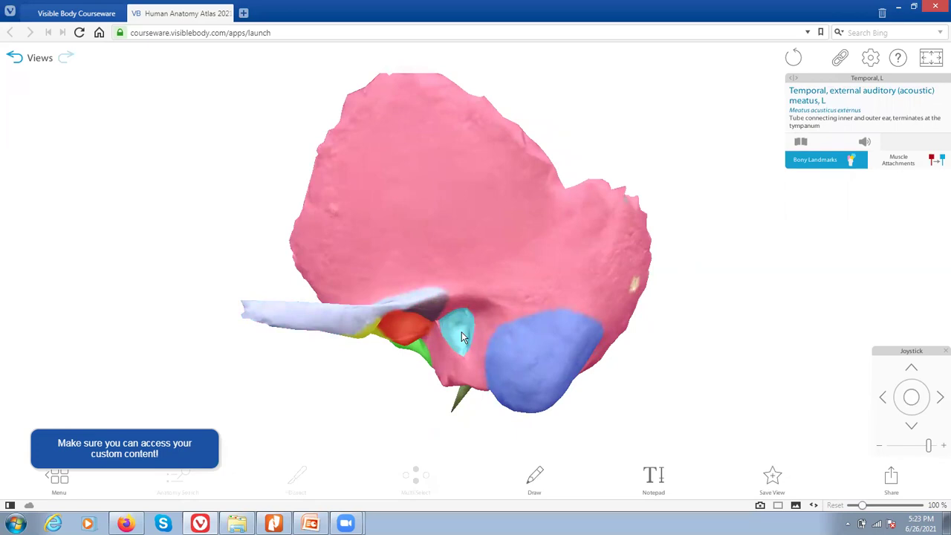
pyautogui.click(538, 365)
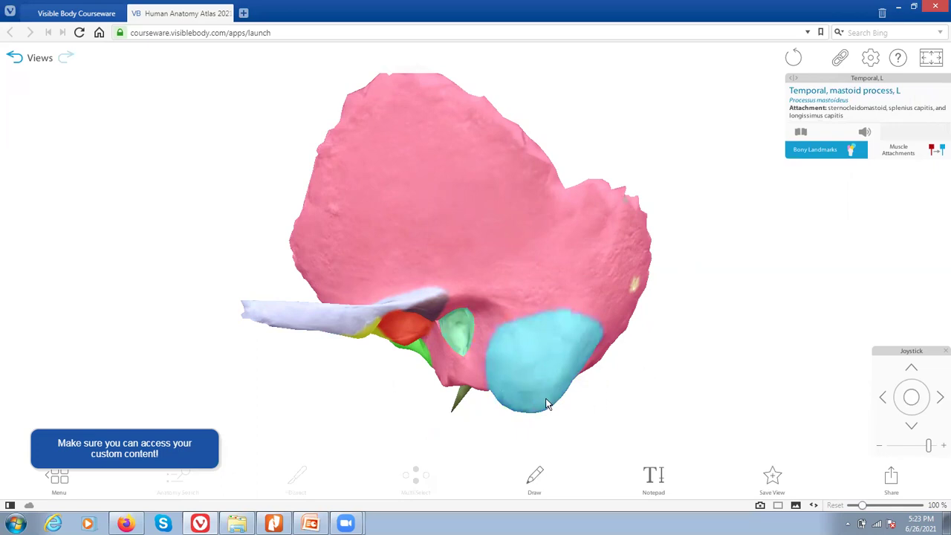
# Step: Turn the temporal bone's underside up and identify the styloid process and mandibular fossa
pyautogui.moveTo(554, 362); pyautogui.dragTo(665, 358)
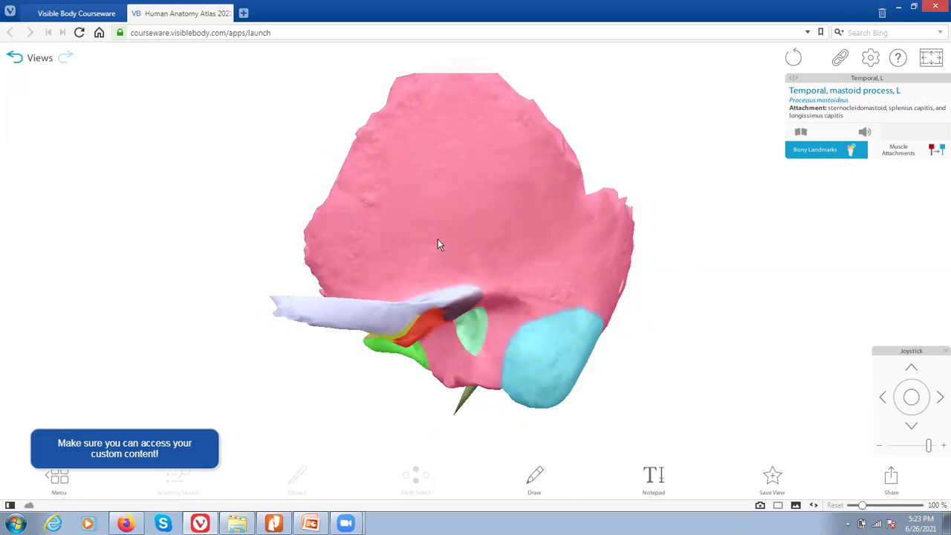
pyautogui.moveTo(438, 245); pyautogui.dragTo(399, 183)
pyautogui.moveTo(553, 328); pyautogui.dragTo(522, 364)
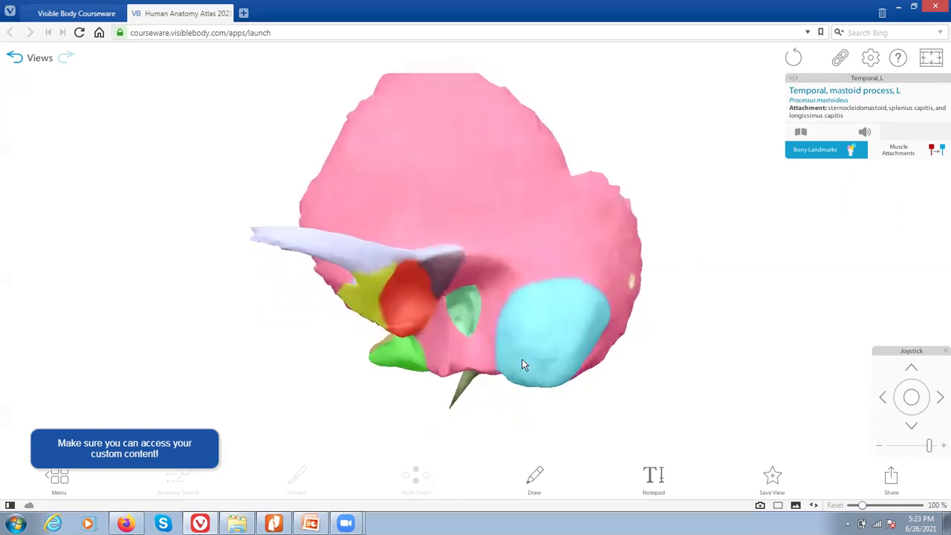
pyautogui.click(462, 392)
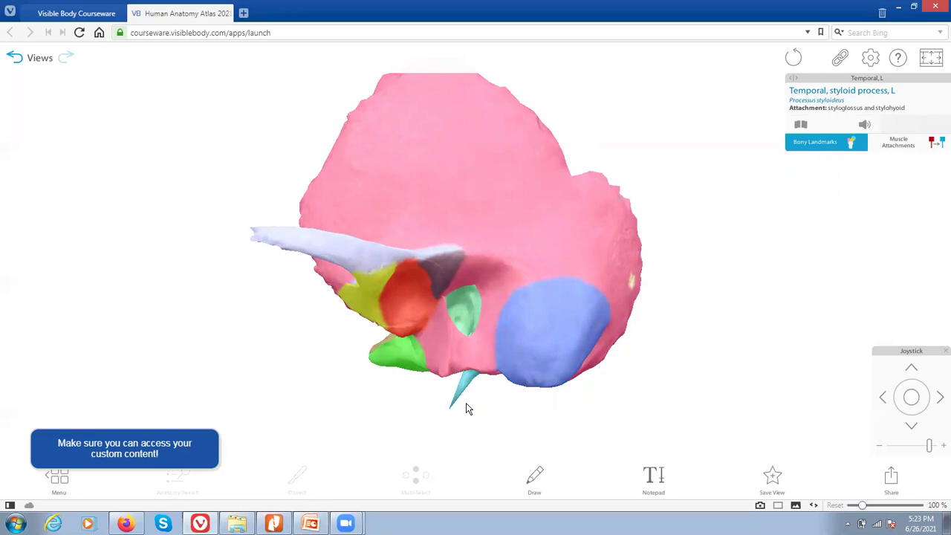
pyautogui.click(408, 308)
pyautogui.moveTo(460, 221); pyautogui.dragTo(414, 335)
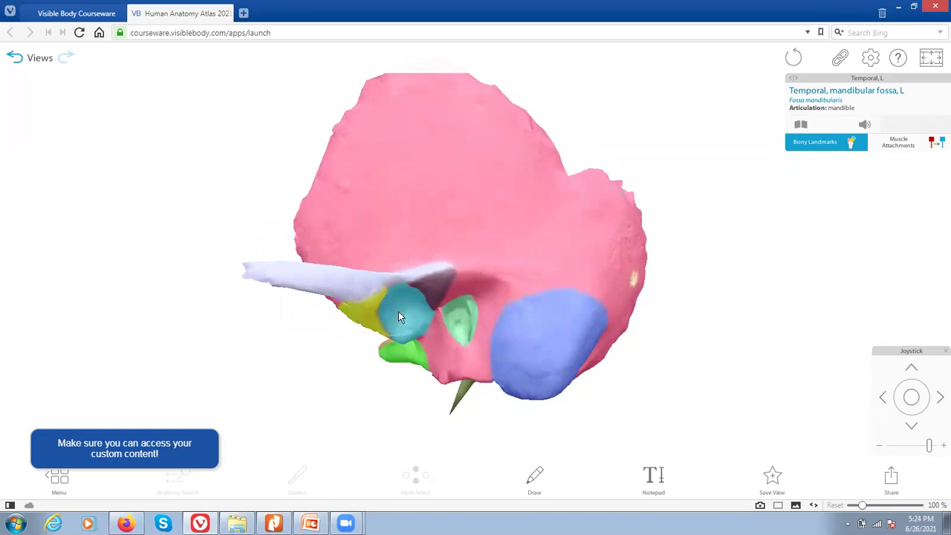
# Step: Rotate the left temporal bone and identify the internal auditory meatus and petrous part
pyautogui.moveTo(351, 234); pyautogui.dragTo(717, 216)
pyautogui.moveTo(585, 249); pyautogui.dragTo(677, 272)
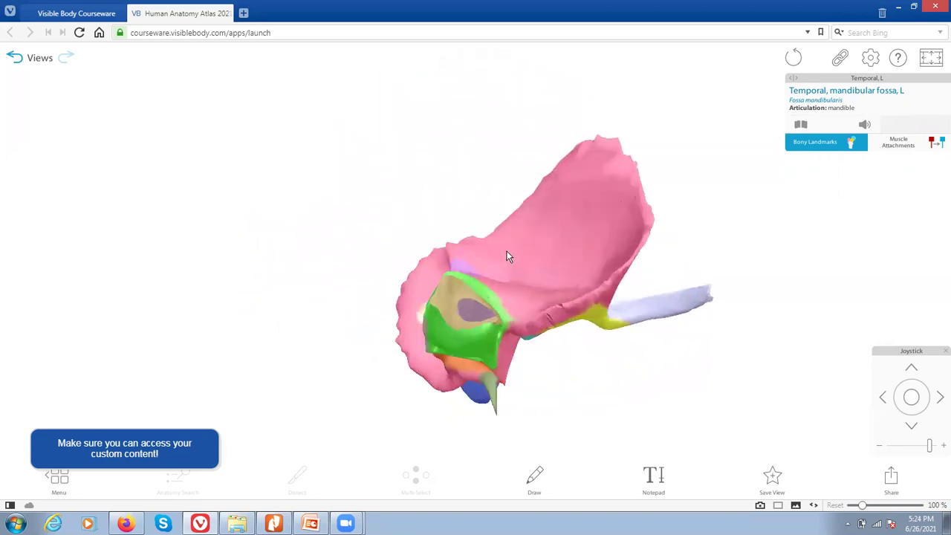
pyautogui.moveTo(507, 257); pyautogui.dragTo(609, 278)
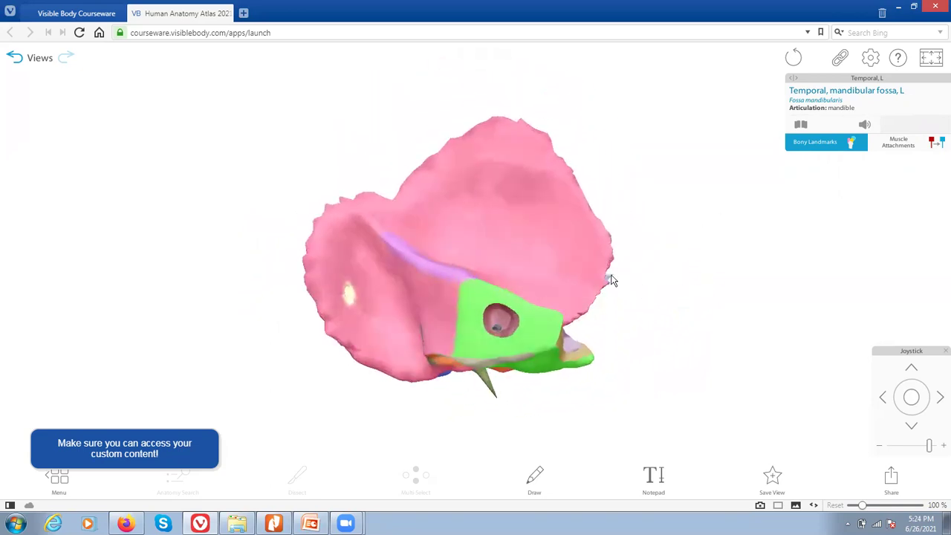
pyautogui.click(507, 323)
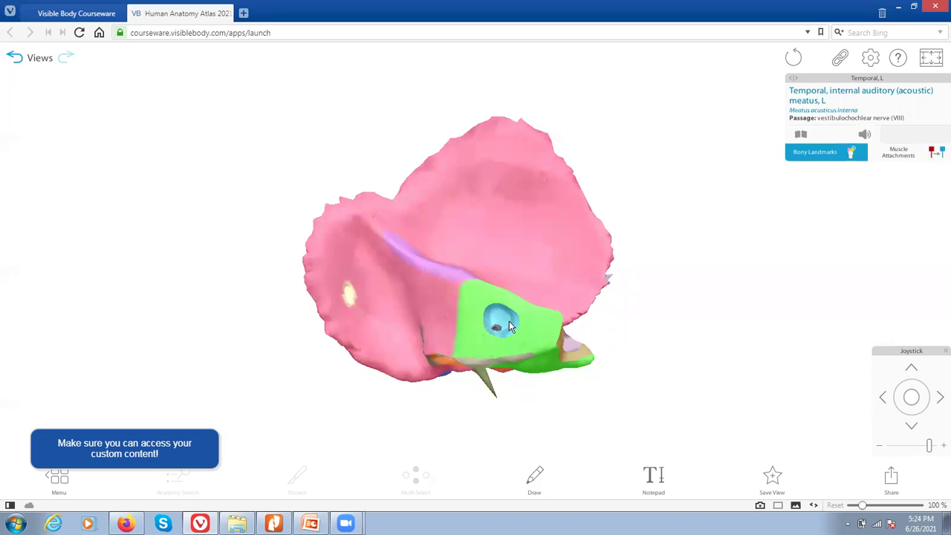
pyautogui.click(470, 305)
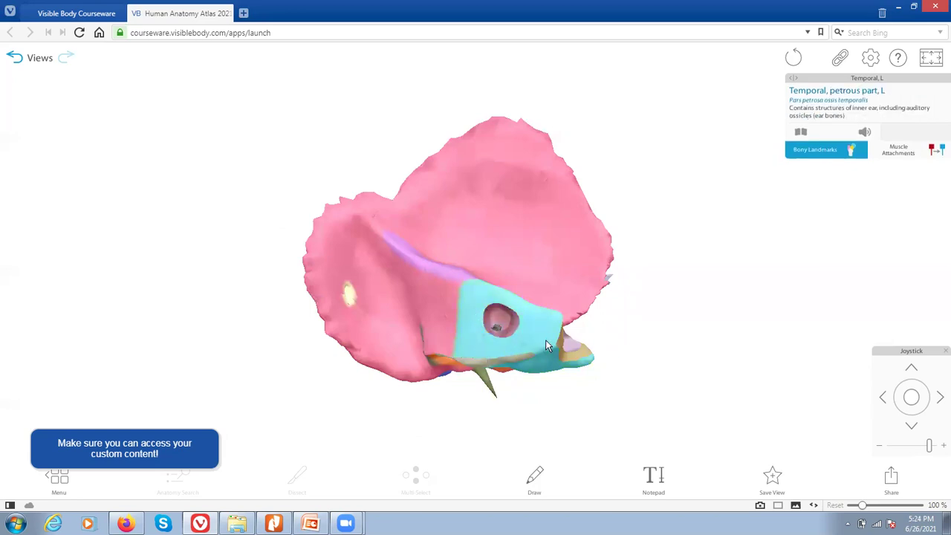
# Step: Turn the temporal bone to another angle and identify the carotid canal (Canalis caroticus)
pyautogui.moveTo(550, 271); pyautogui.dragTo(469, 364)
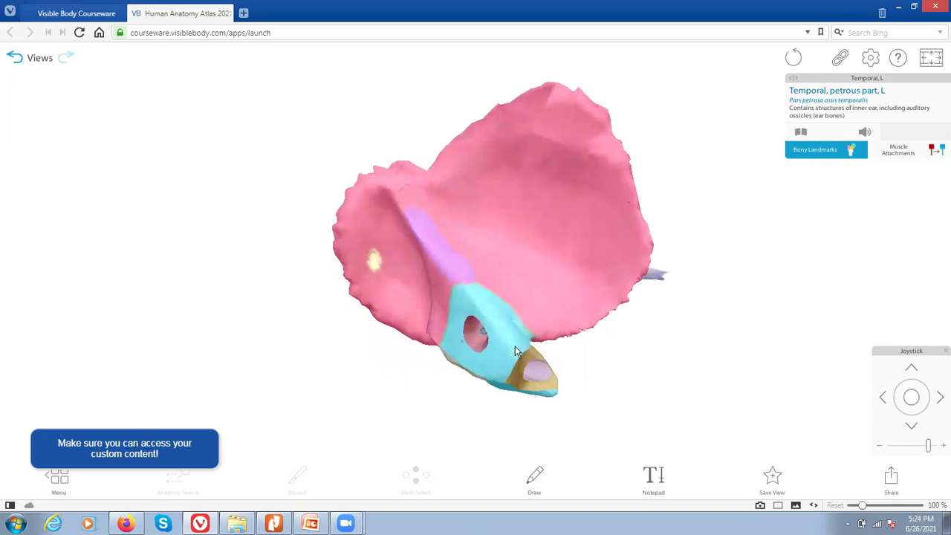
pyautogui.moveTo(503, 365); pyautogui.dragTo(732, 333)
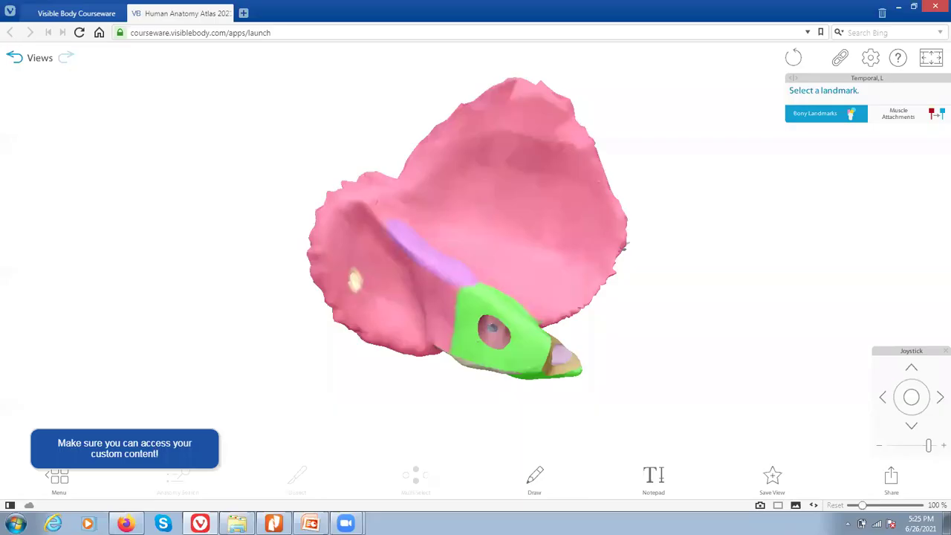
pyautogui.moveTo(650, 340)
pyautogui.mouseDown()
pyautogui.moveTo(601, 313)
pyautogui.moveTo(509, 315)
pyautogui.moveTo(450, 305)
pyautogui.moveTo(429, 265)
pyautogui.moveTo(429, 288)
pyautogui.moveTo(501, 397)
pyautogui.mouseUp()
pyautogui.click(495, 379)
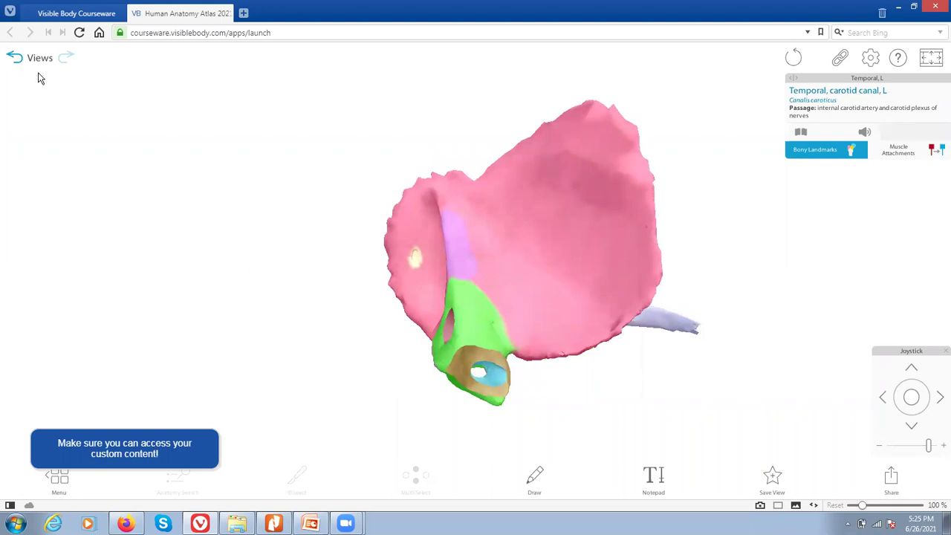
# Step: Back on the full skull, deselect the temporal bone and isolate the sphenoid's bony landmarks
pyautogui.click(15, 58)
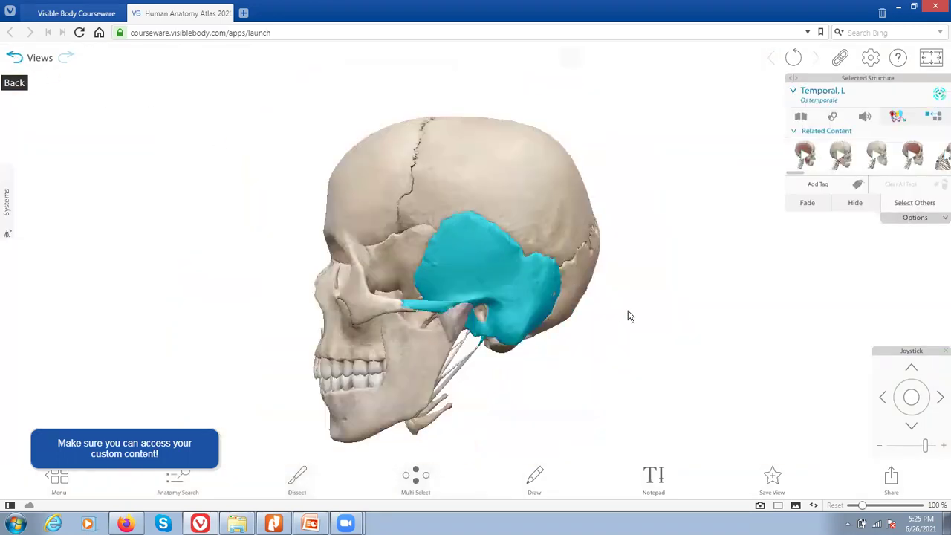
pyautogui.click(563, 245)
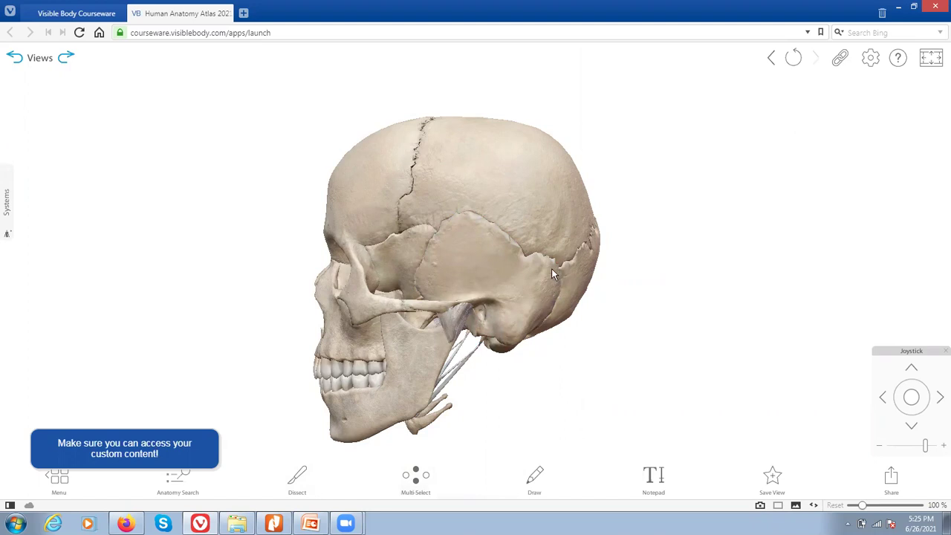
pyautogui.click(400, 268)
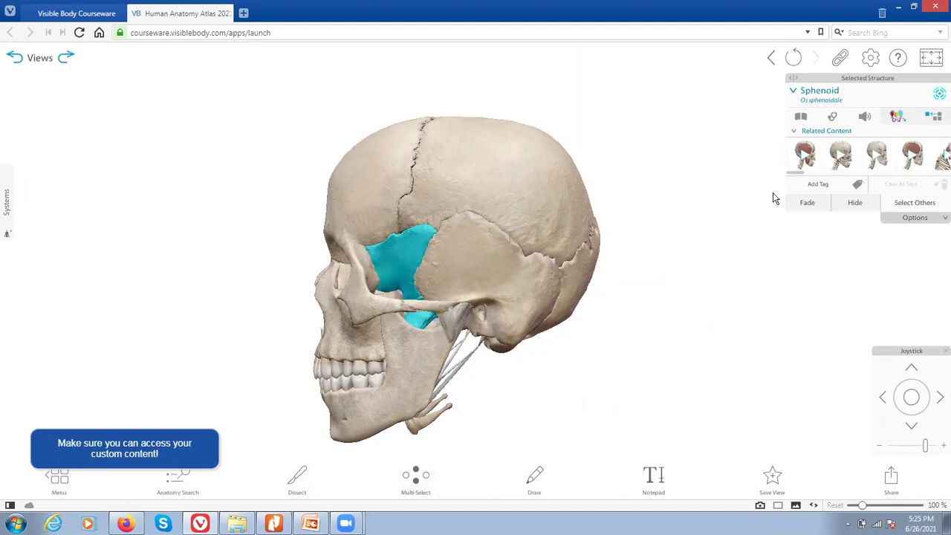
pyautogui.click(898, 117)
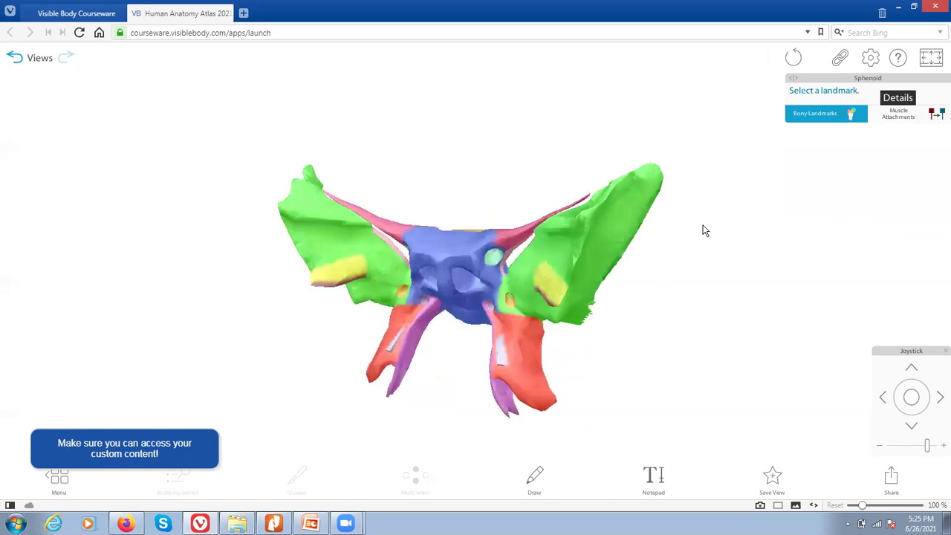
# Step: Identify the sphenoid's greater wings, lesser wings, superior orbital fissures, optic foramen and body
pyautogui.click(614, 230)
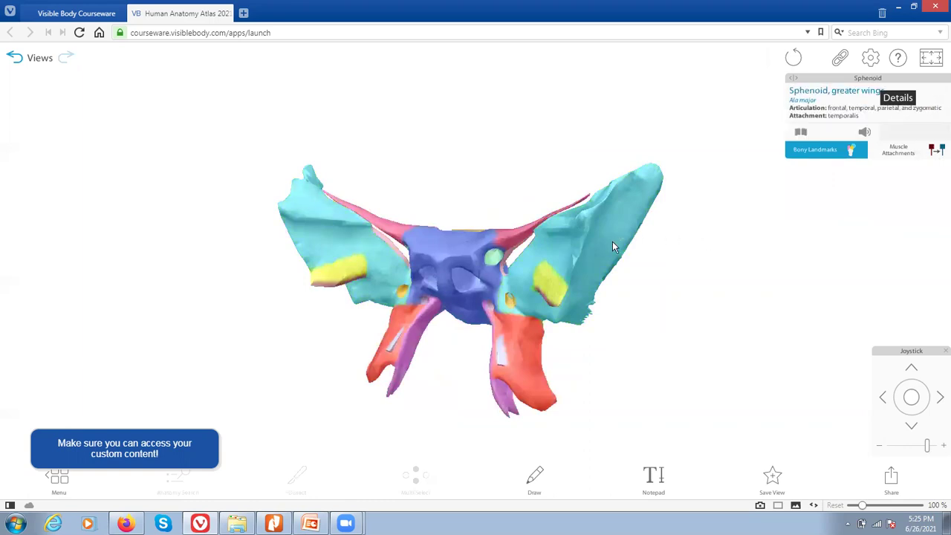
pyautogui.click(515, 234)
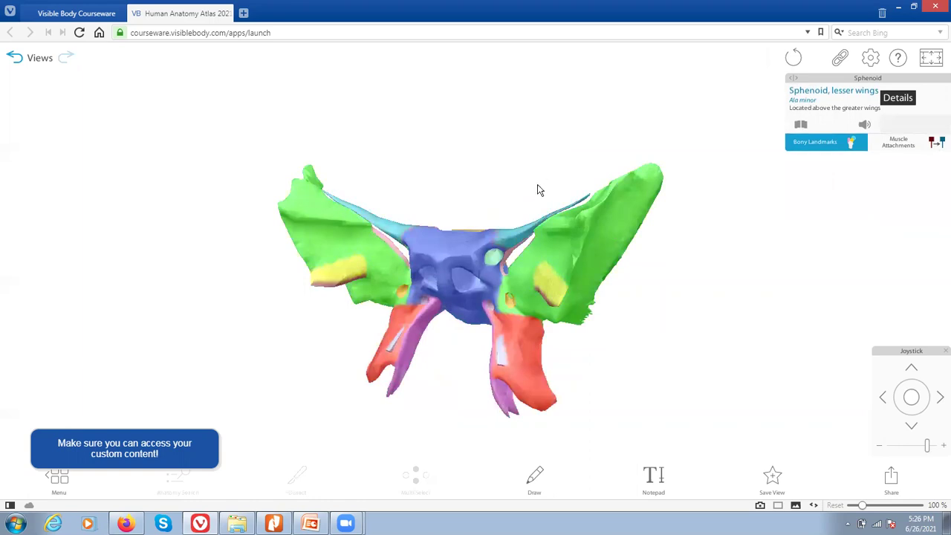
pyautogui.moveTo(539, 190); pyautogui.dragTo(536, 231)
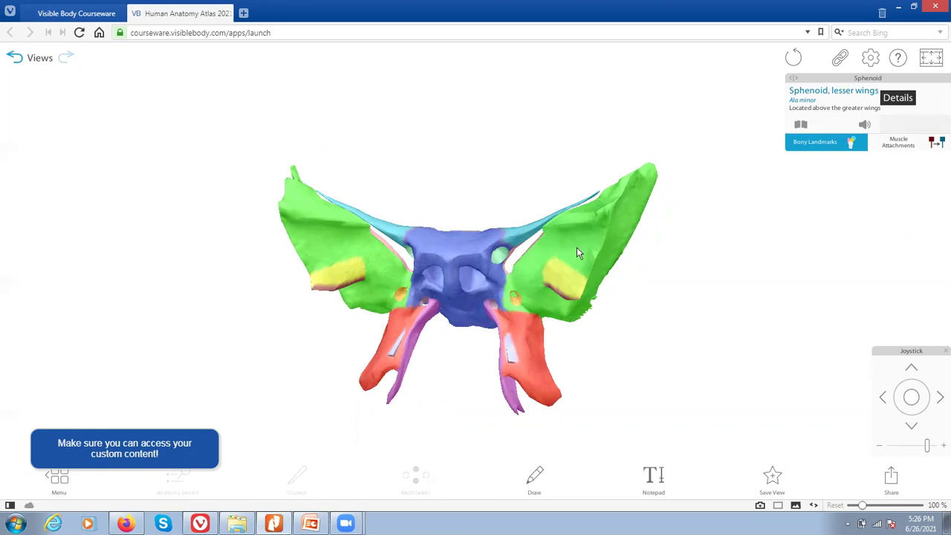
pyautogui.moveTo(520, 245); pyautogui.dragTo(501, 249)
pyautogui.click(511, 254)
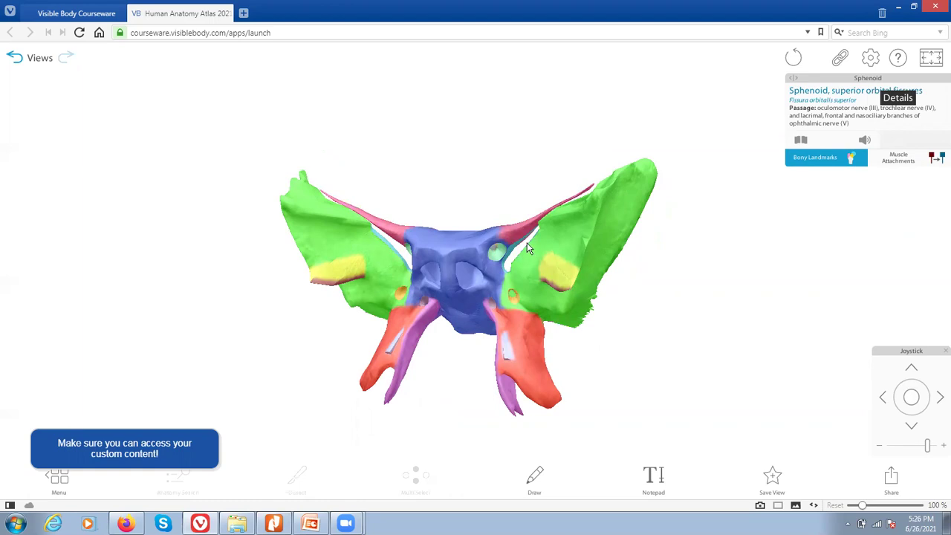
pyautogui.moveTo(501, 202); pyautogui.dragTo(510, 215)
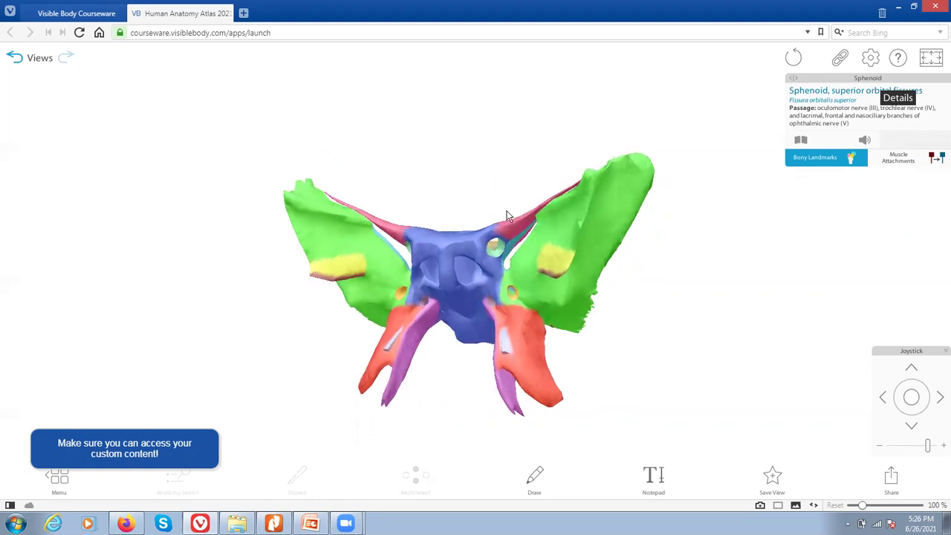
pyautogui.click(498, 255)
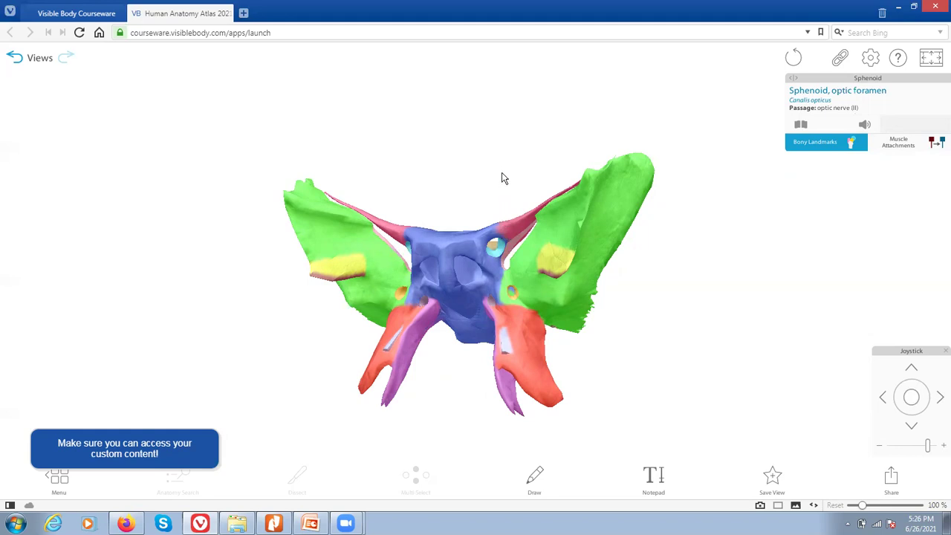
pyautogui.click(451, 243)
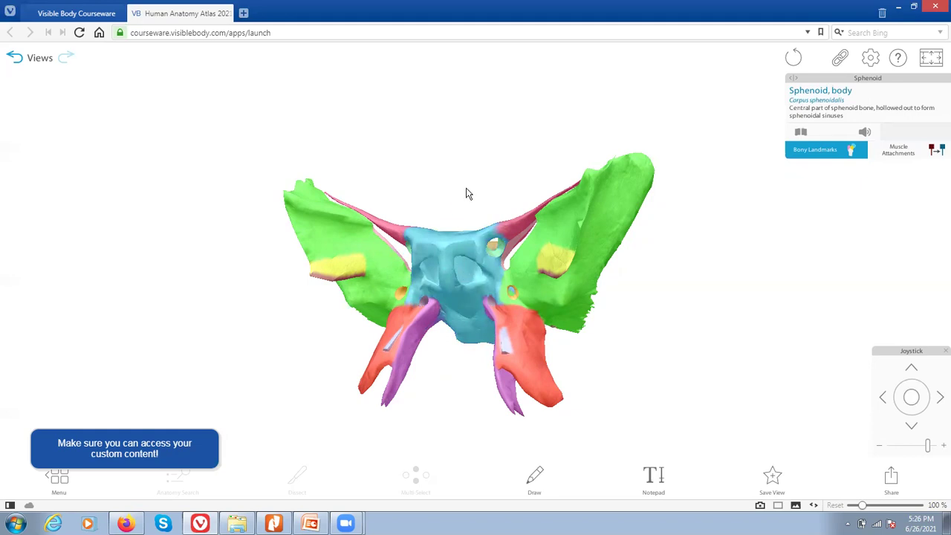
# Step: Turn the sphenoid to an oblique view and identify foramen rotundum, ovale and spinosum
pyautogui.moveTo(467, 193); pyautogui.dragTo(371, 261)
pyautogui.moveTo(604, 210); pyautogui.dragTo(650, 185)
pyautogui.moveTo(483, 310)
pyautogui.mouseDown()
pyautogui.moveTo(531, 319)
pyautogui.moveTo(541, 349)
pyautogui.moveTo(572, 366)
pyautogui.moveTo(482, 298)
pyautogui.mouseUp()
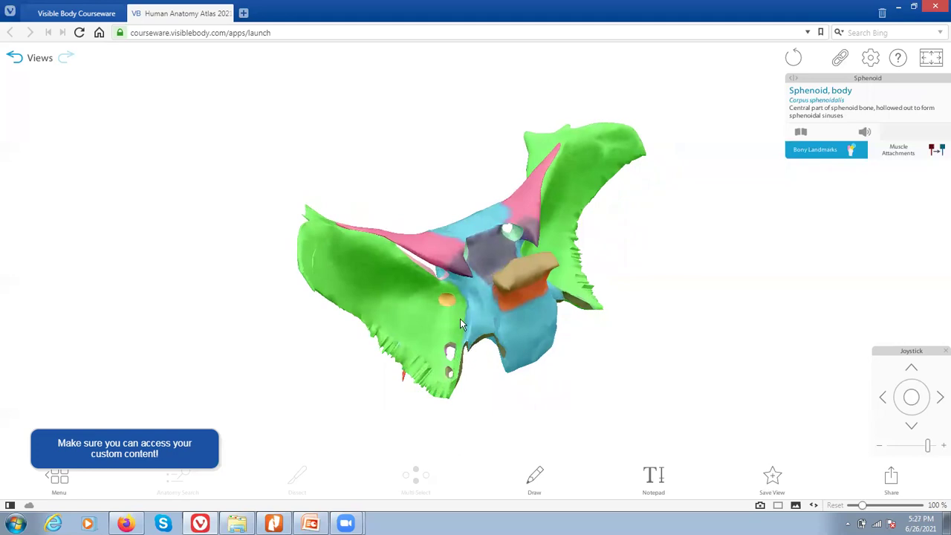
pyautogui.click(448, 303)
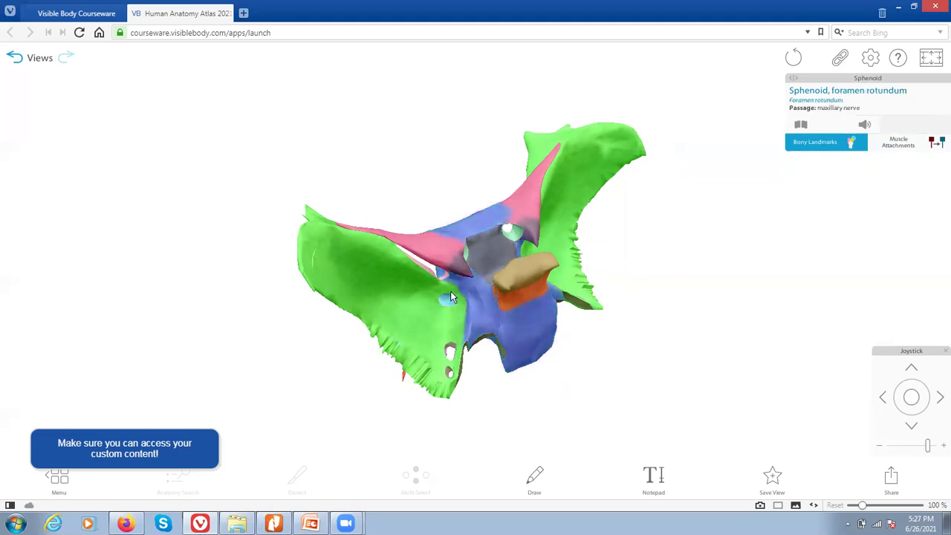
pyautogui.click(452, 348)
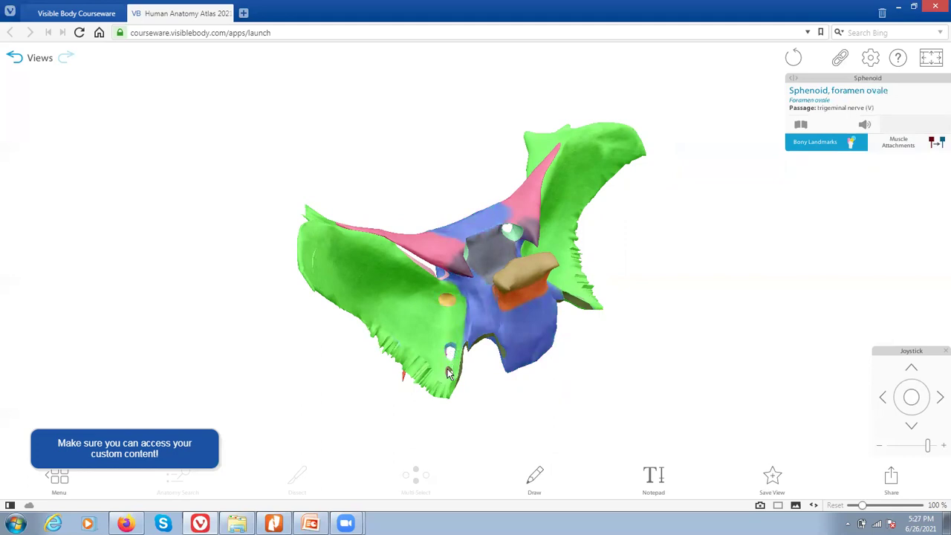
pyautogui.click(449, 373)
# Step: Zoom in on the sphenoid's top and identify the sella turcica
pyautogui.scroll(5, 446, 377)
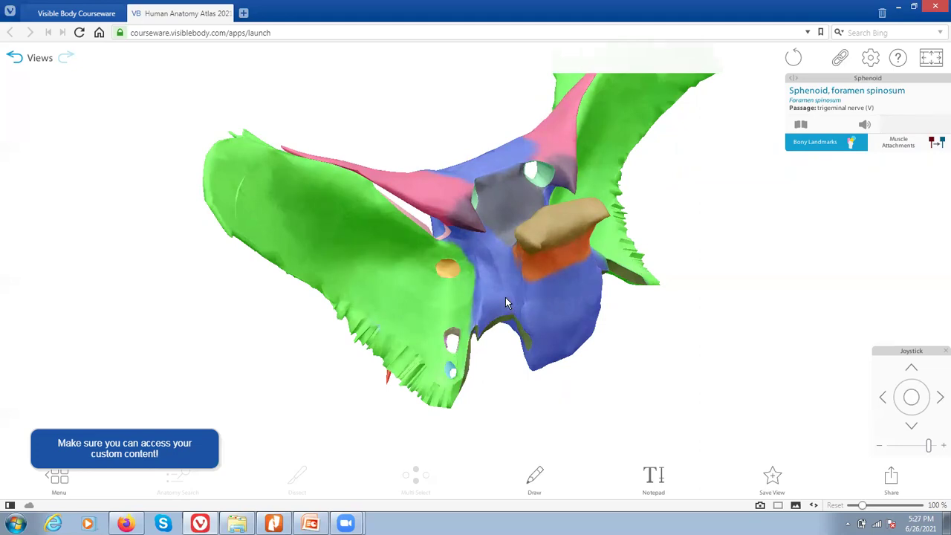
pyautogui.moveTo(506, 303); pyautogui.dragTo(637, 281)
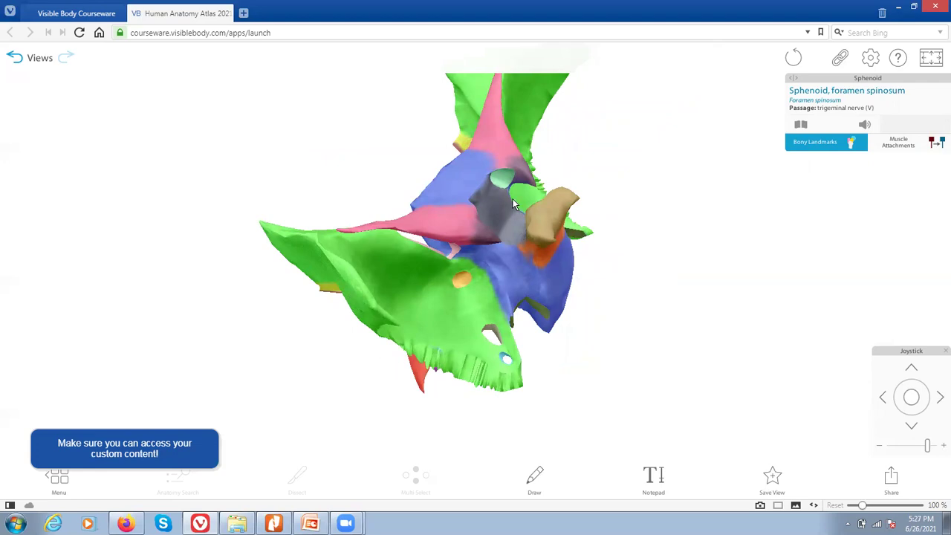
pyautogui.click(509, 220)
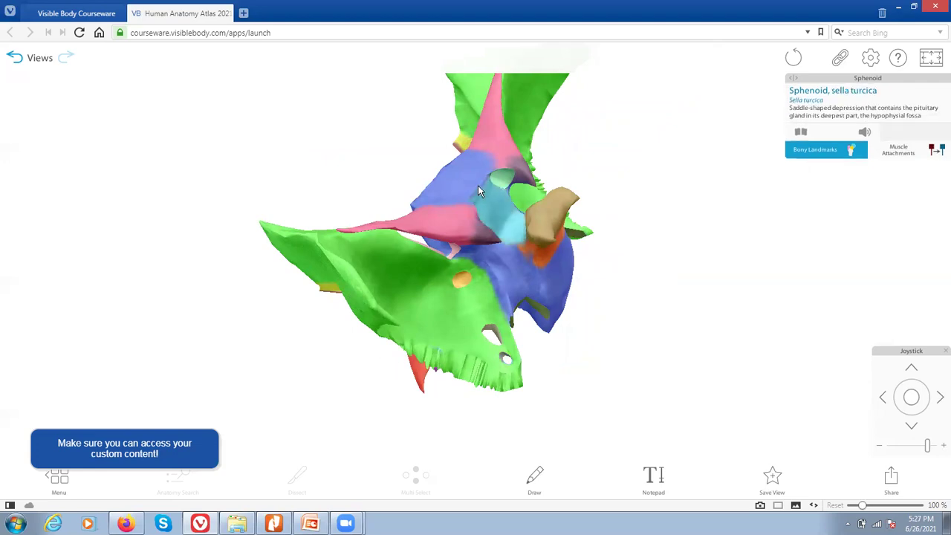